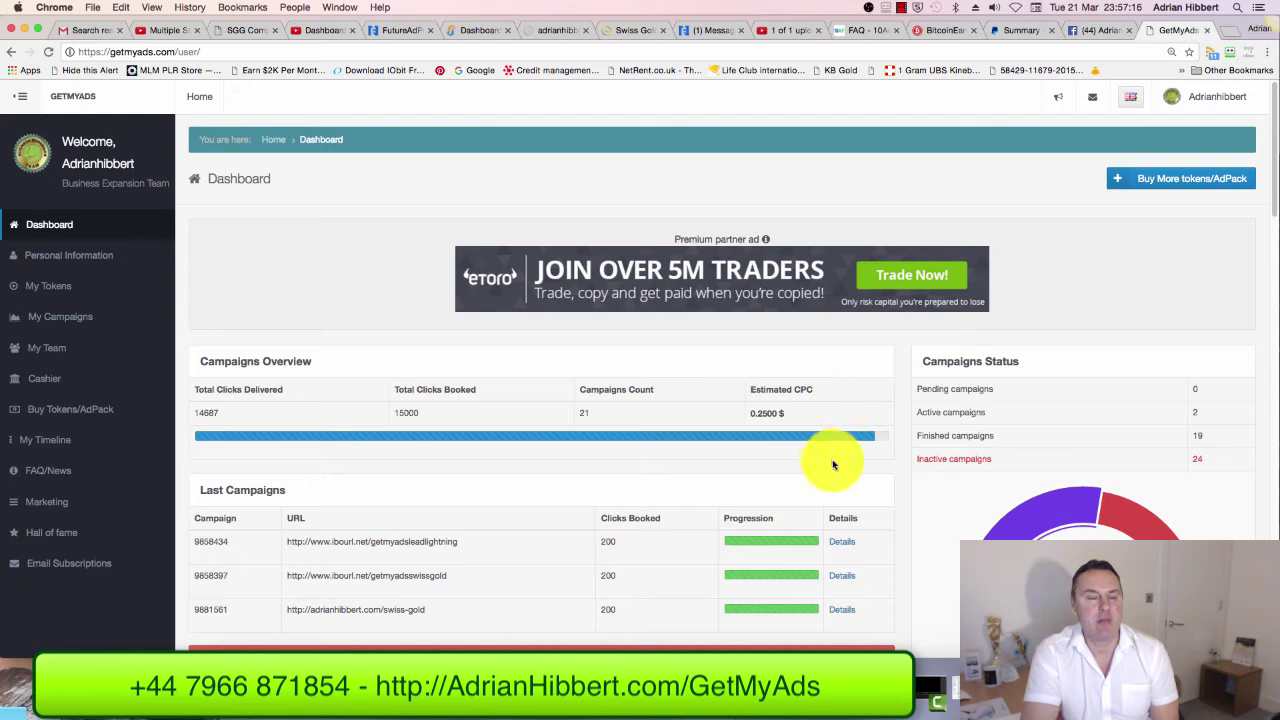
Step: On the Buy Tokens page, change the token quantity from 1 to 5
scroll(938, 448, down, 3)
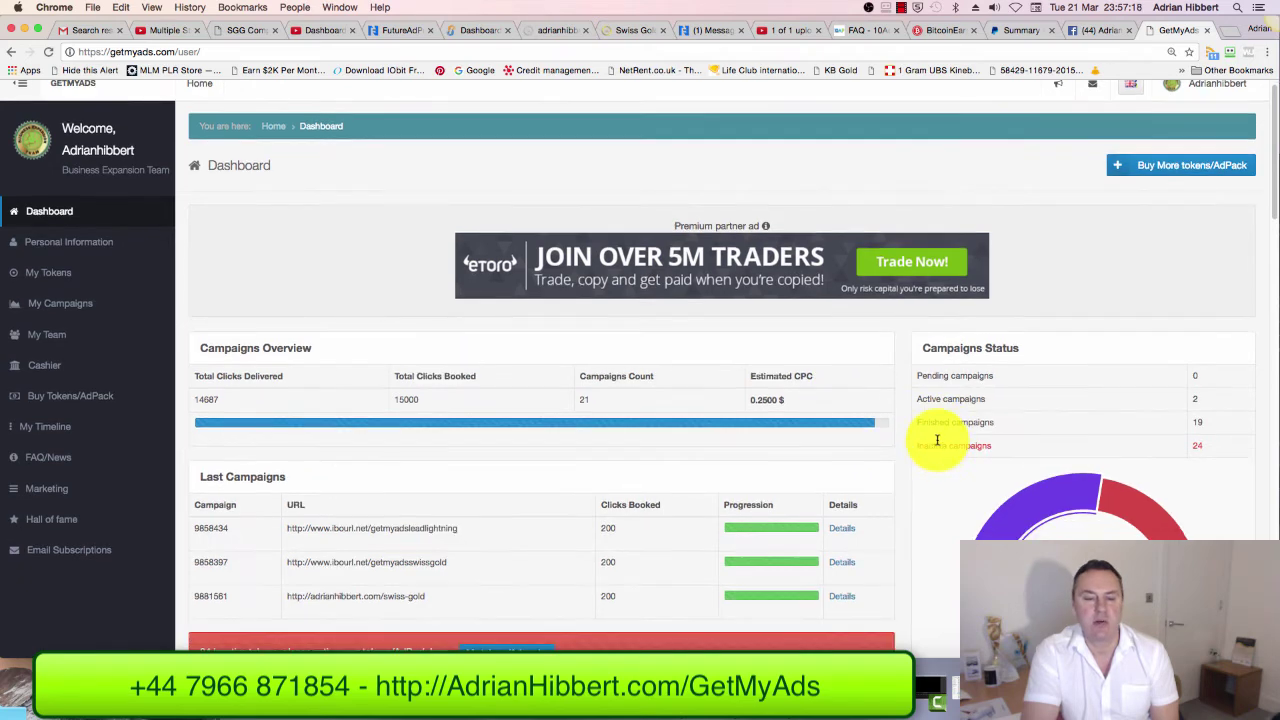
scroll(933, 440, down, 8)
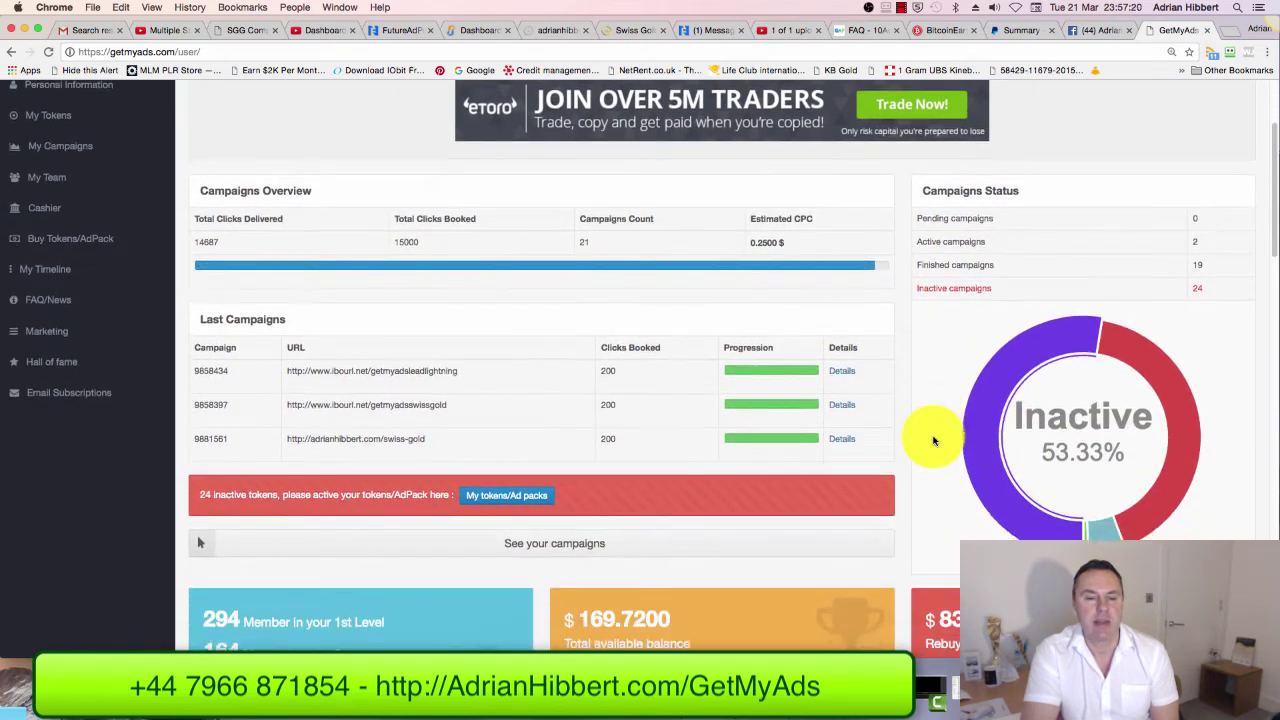
scroll(931, 440, down, 8)
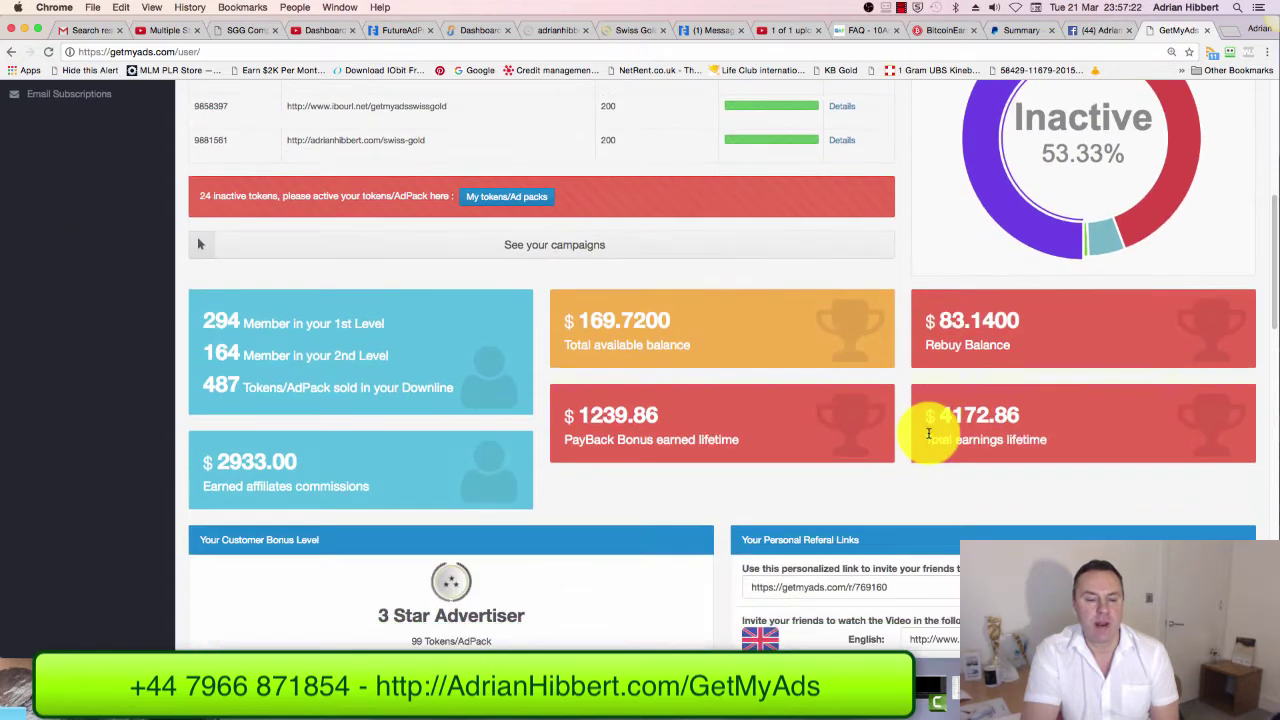
scroll(790, 425, down, 1)
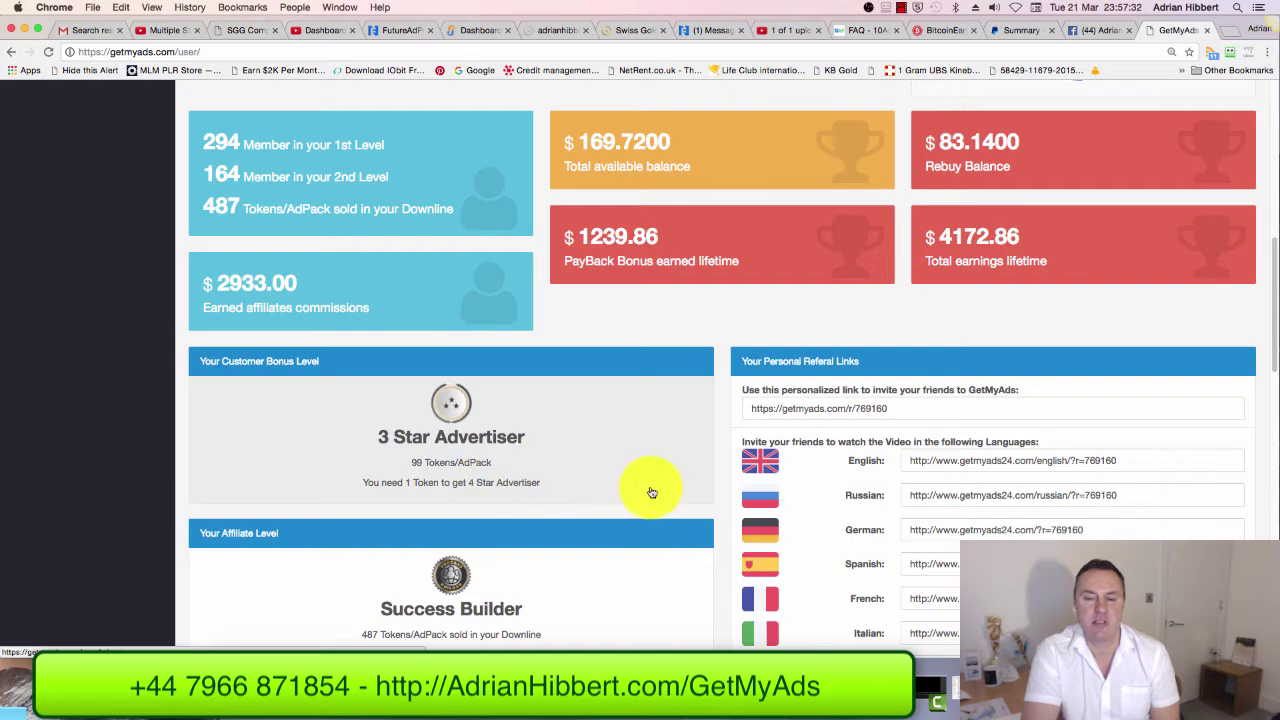
scroll(651, 492, up, 1)
scroll(651, 492, up, 5)
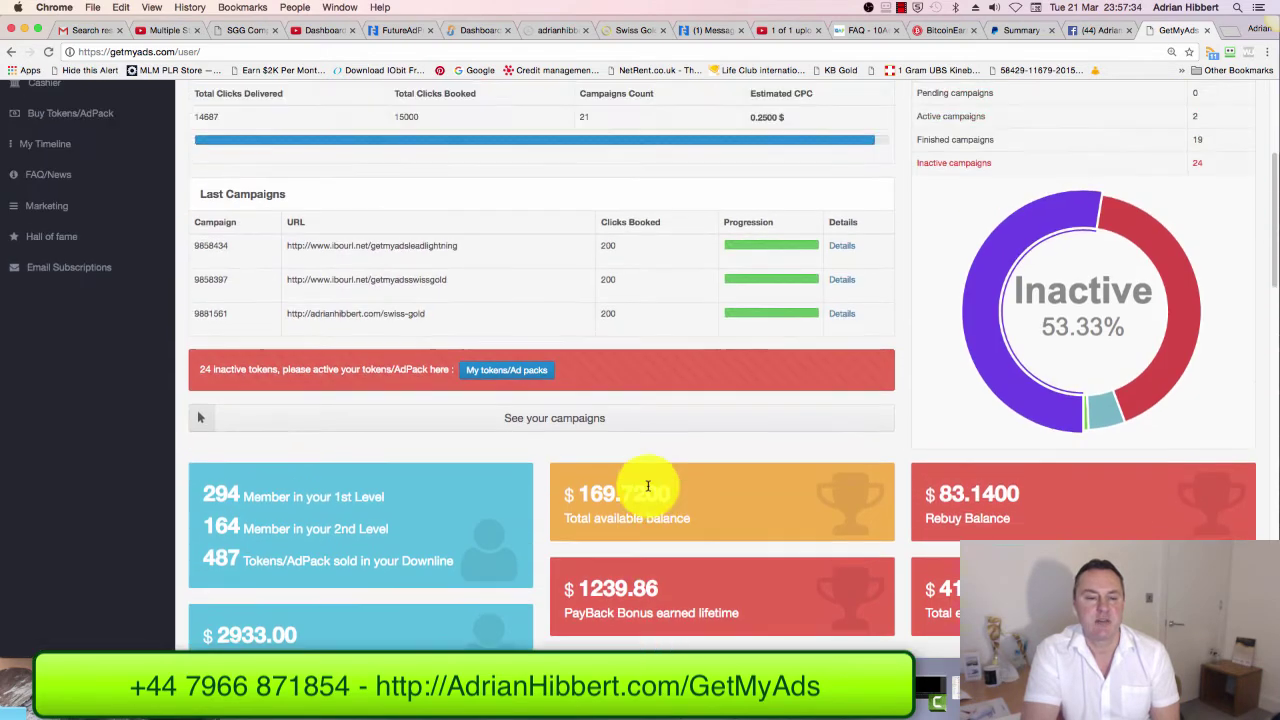
scroll(647, 486, down, 2)
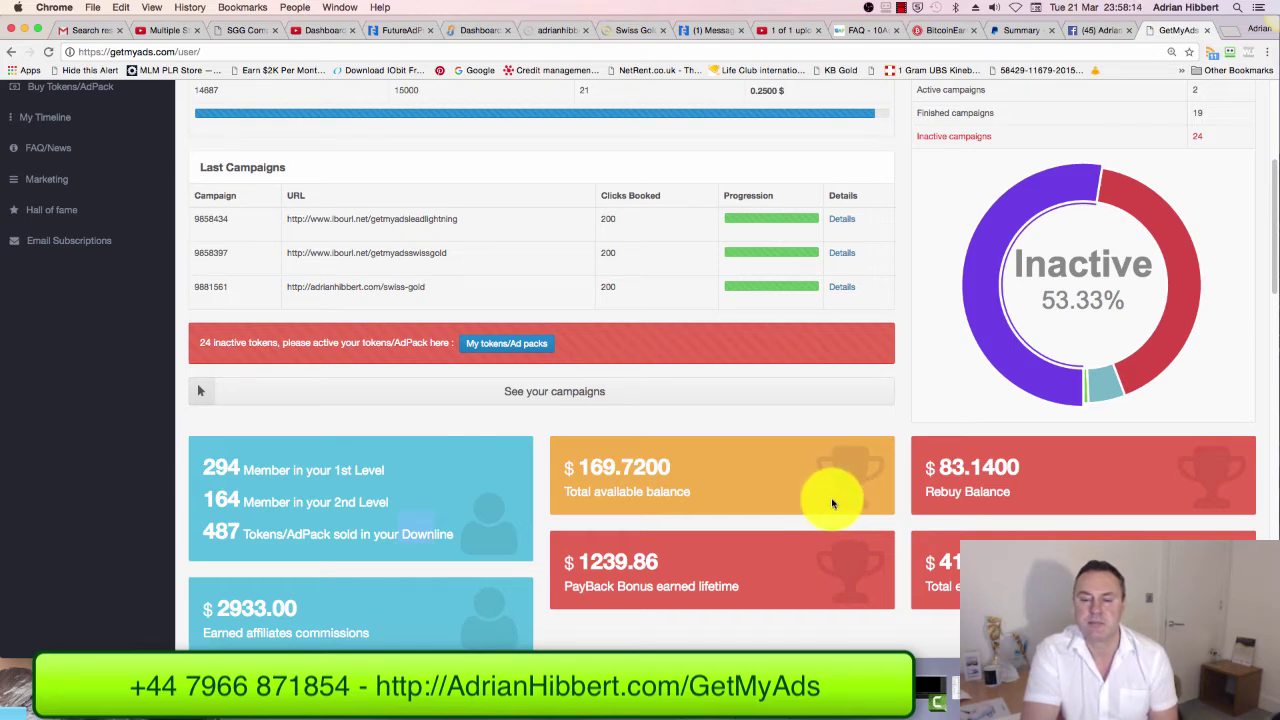
scroll(811, 492, up, 5)
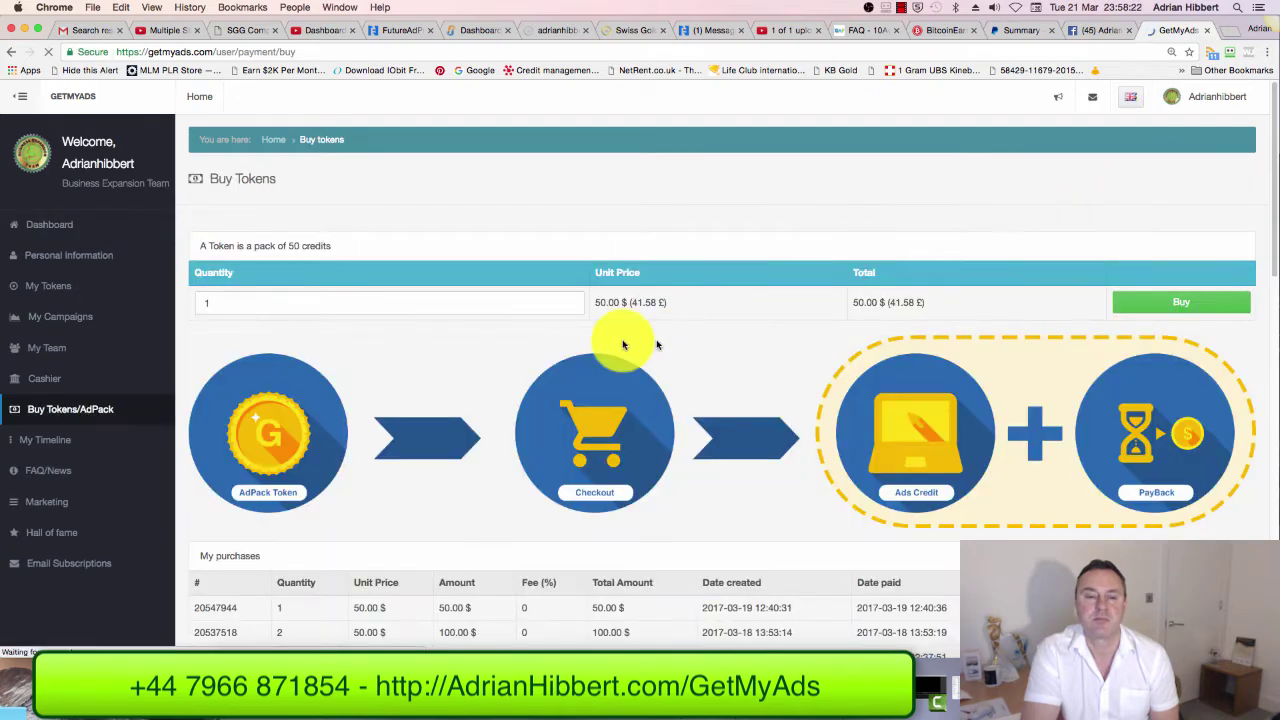
click(333, 302)
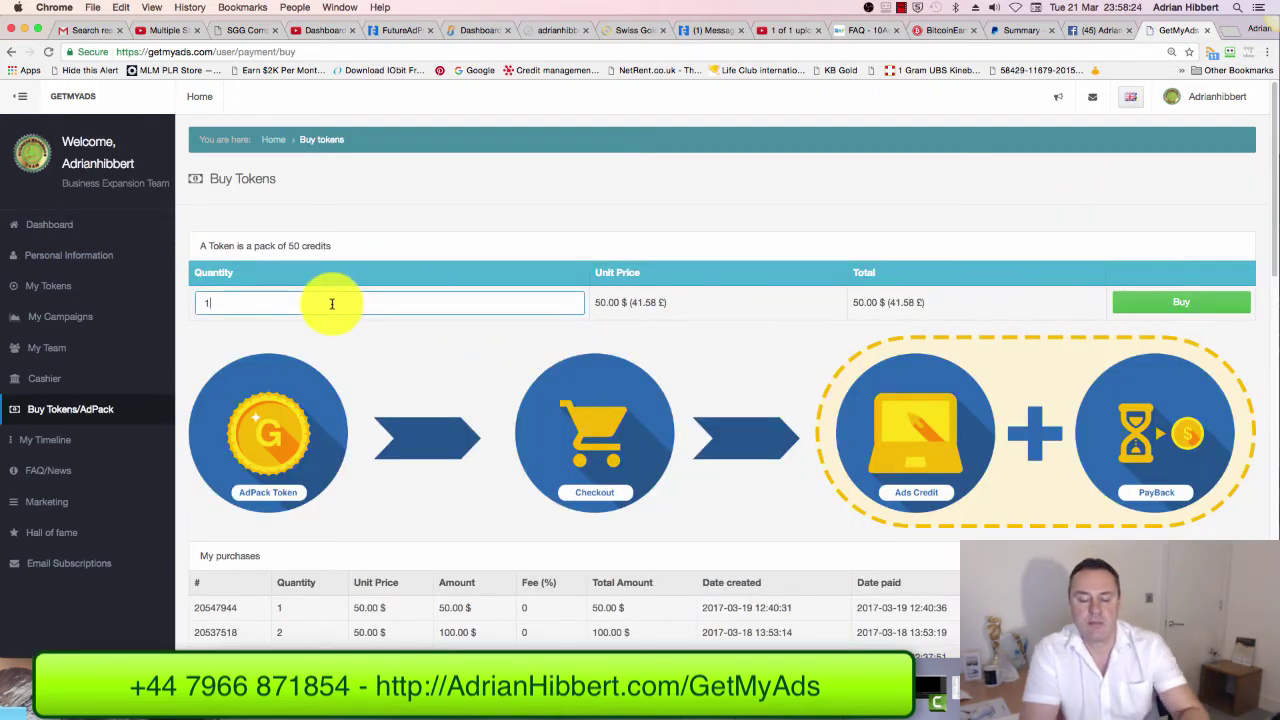
key(BackSpace)
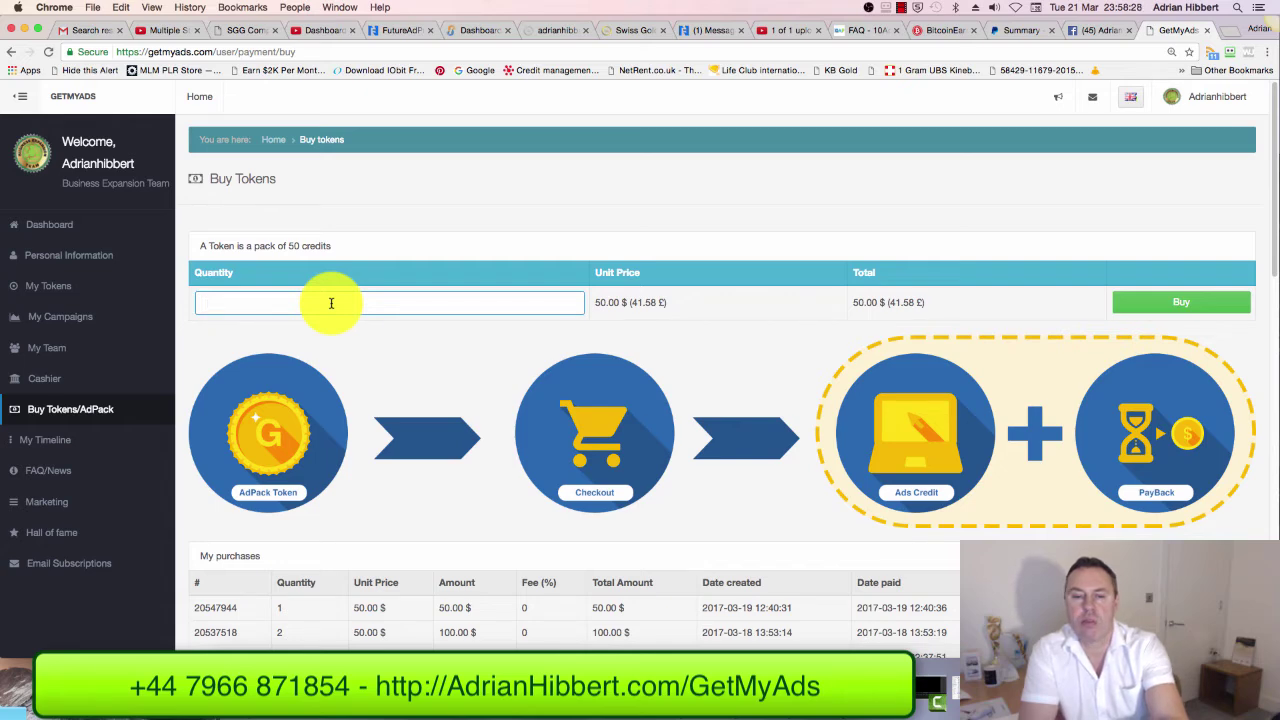
text(5)
Step: Buy the 5 tokens, paying the $250.00 with earned credits
click(1152, 306)
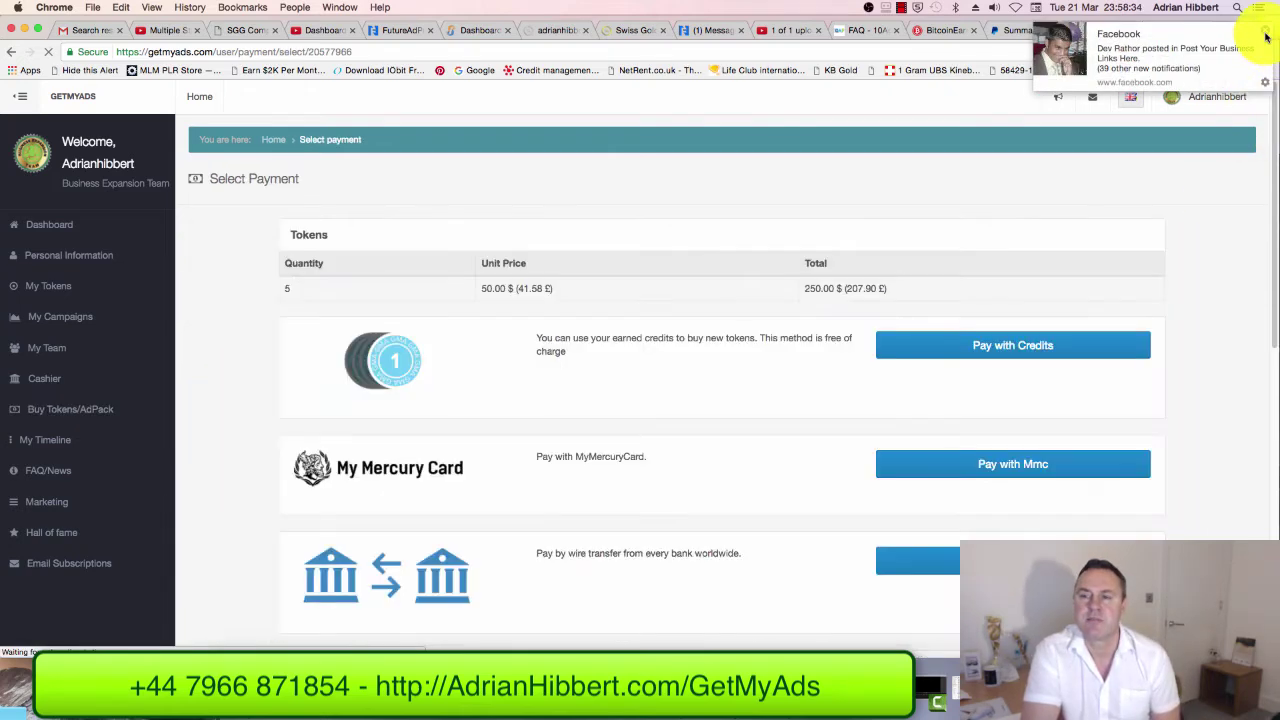
click(999, 355)
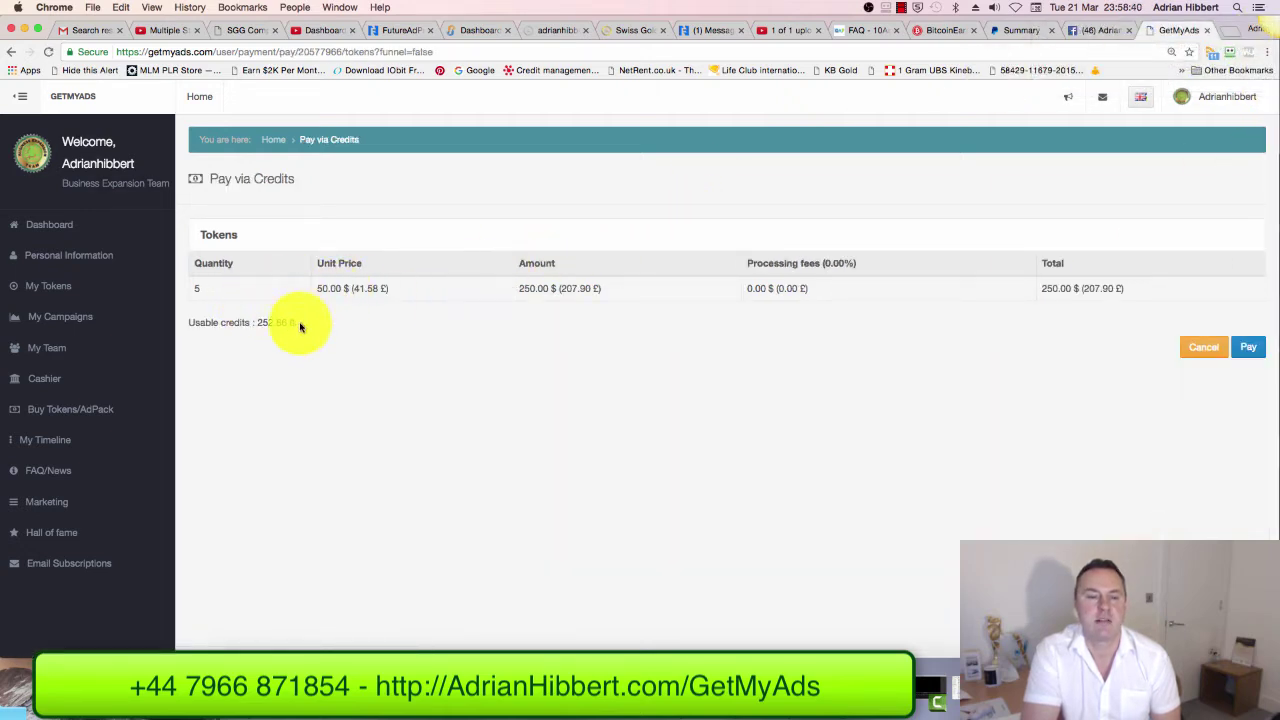
drag(250, 323, 203, 321)
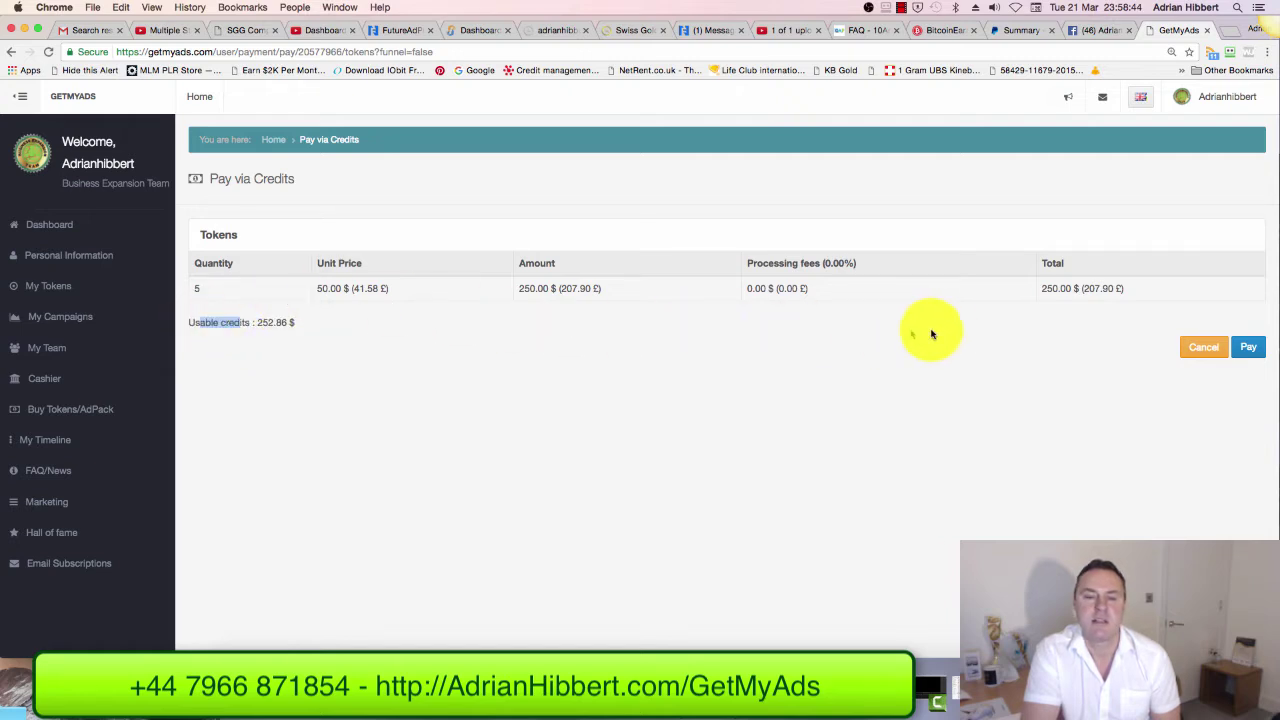
click(1248, 348)
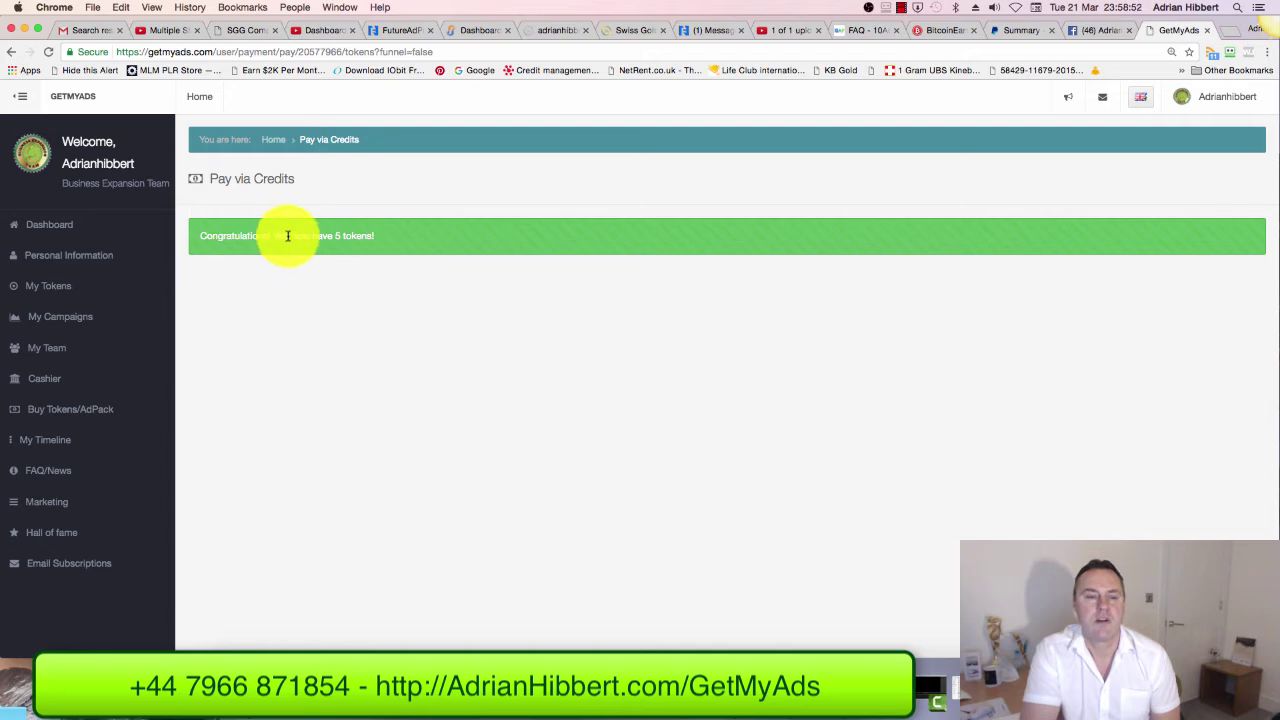
Step: Back on the dashboard, check the 29 inactive tokens and 4 Star Advertiser bonus level
click(57, 226)
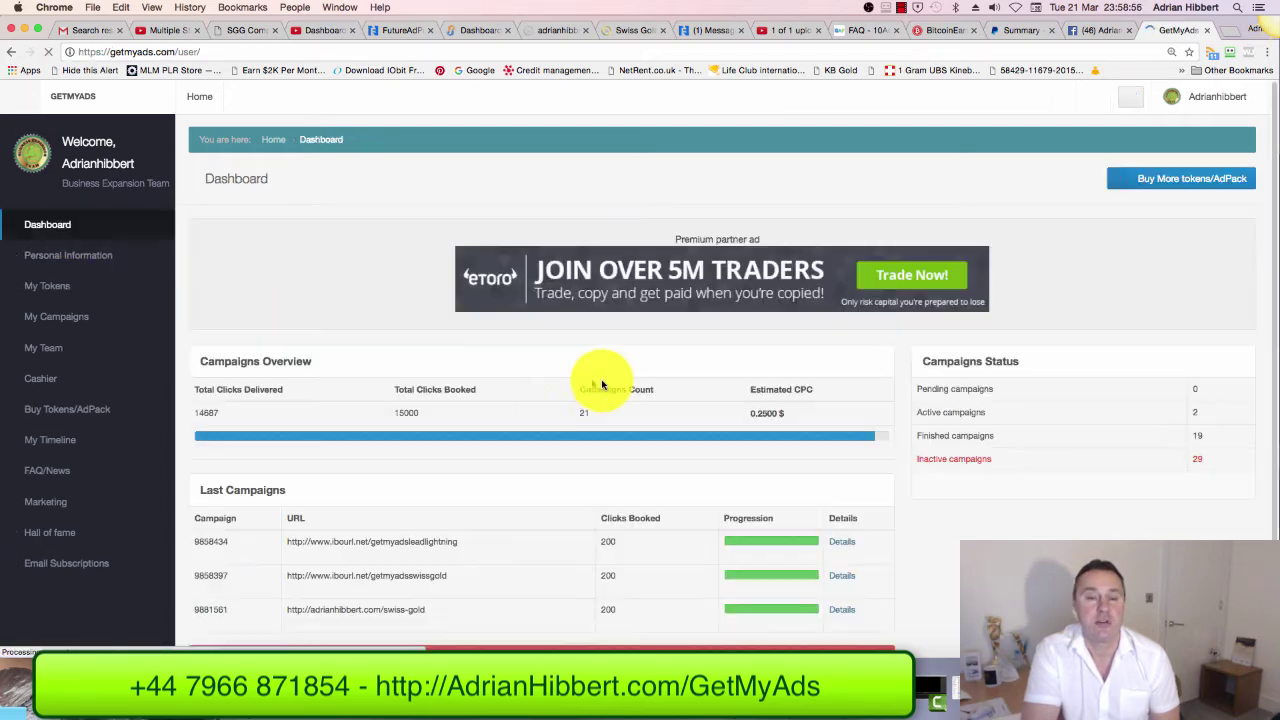
scroll(694, 380, down, 4)
scroll(694, 380, down, 2)
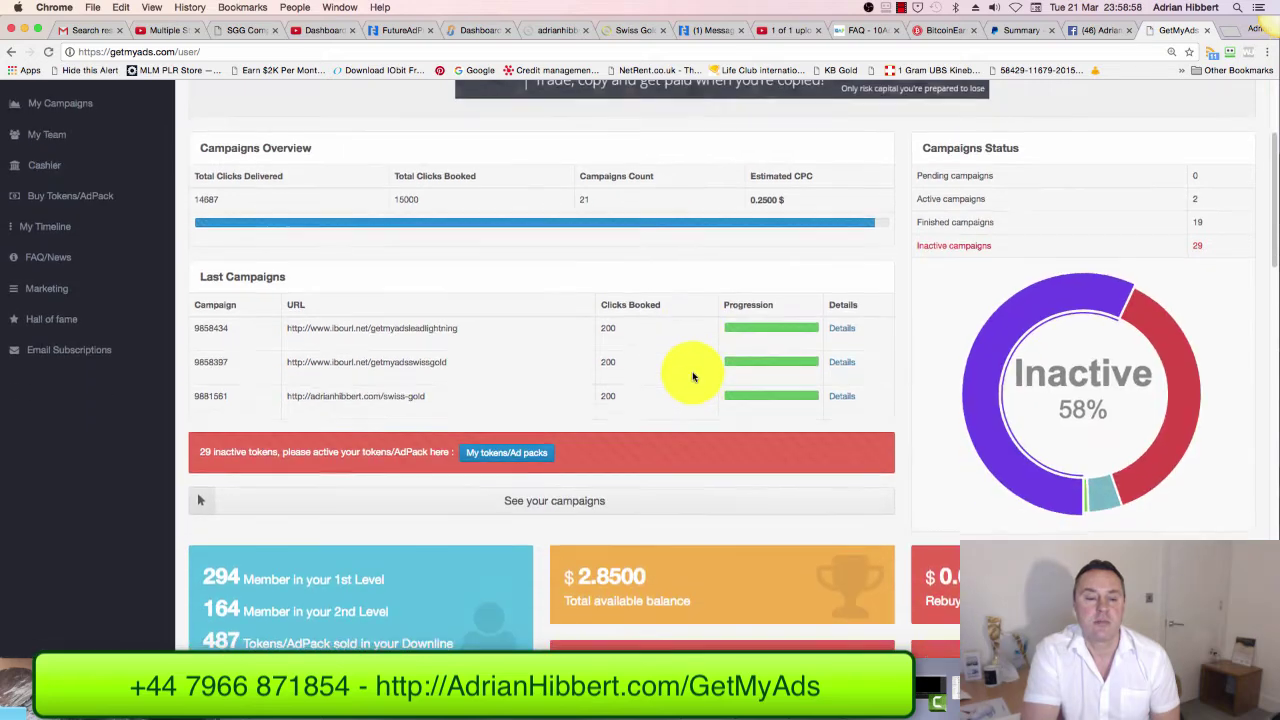
scroll(690, 378, down, 5)
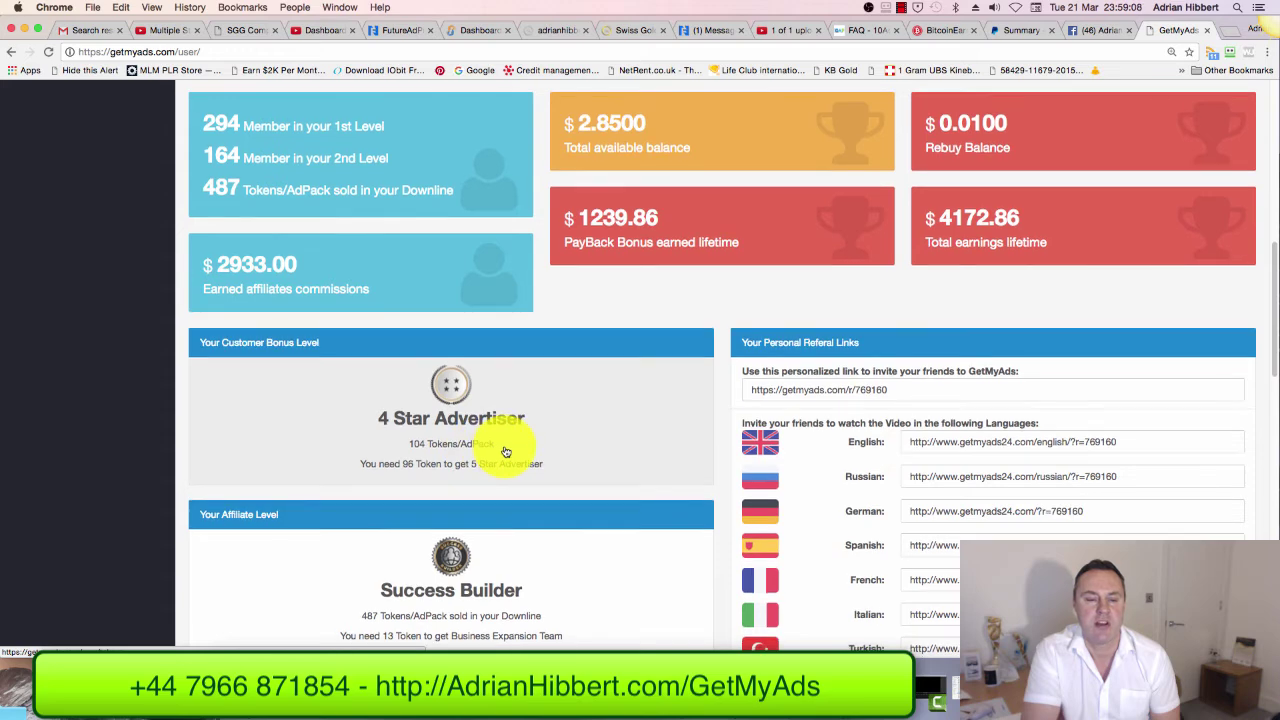
scroll(503, 453, down, 1)
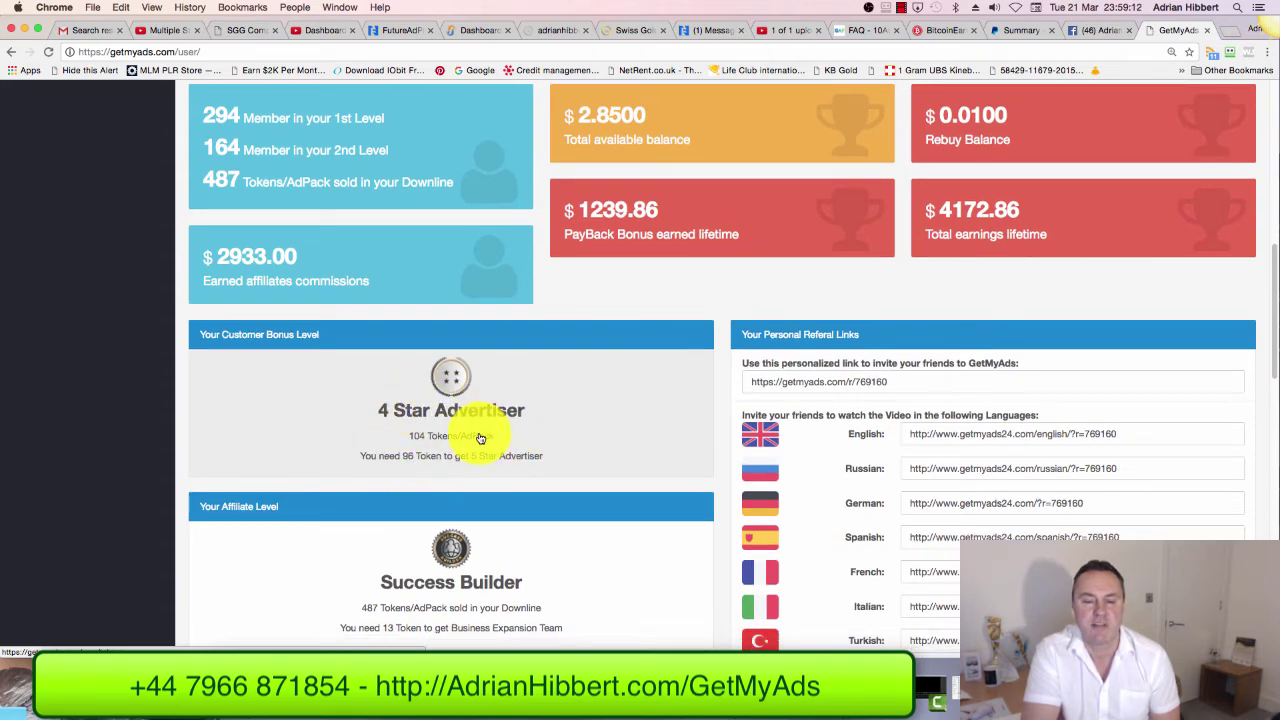
scroll(480, 438, down, 3)
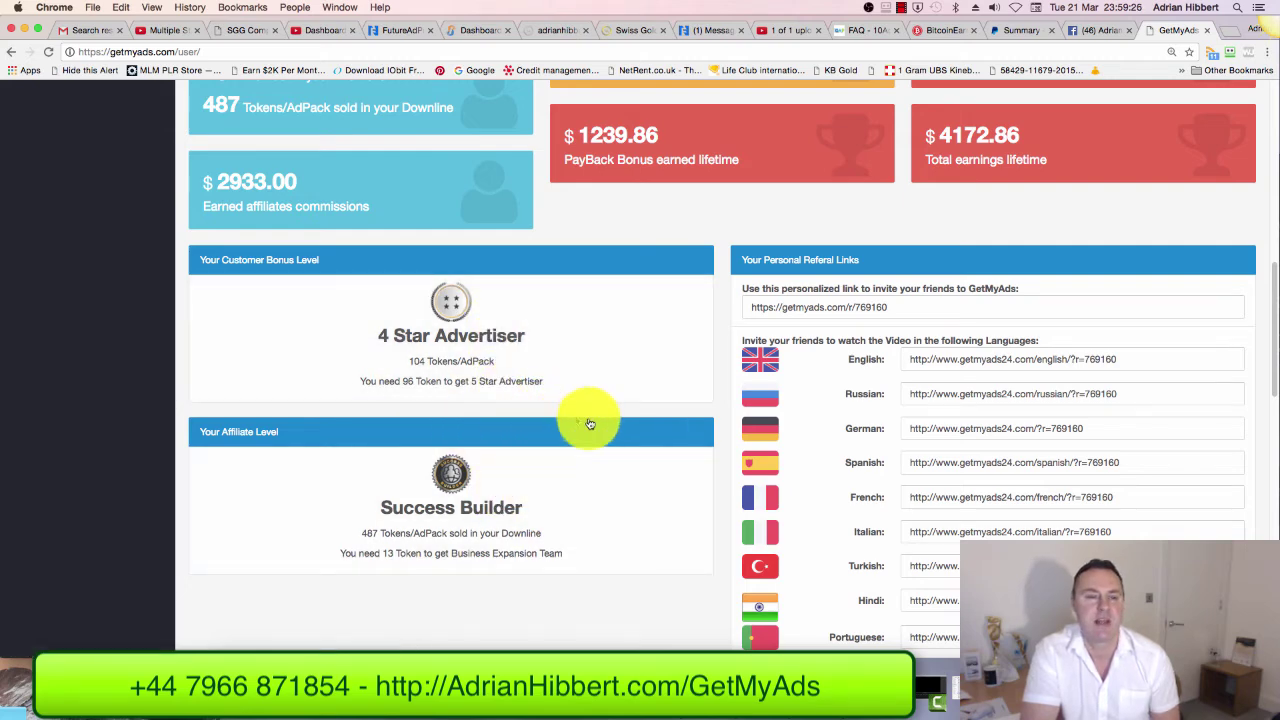
scroll(760, 415, up, 3)
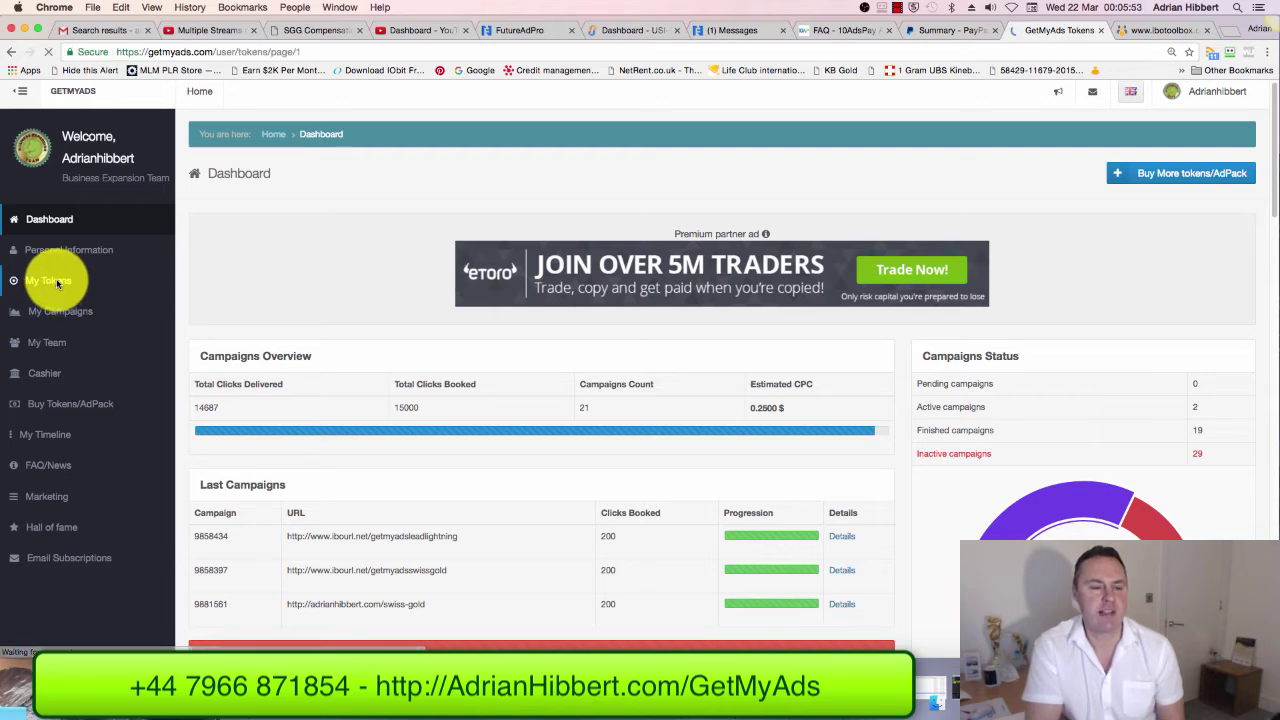
Step: Pick the 200 high-quality clicks package for a newly bought token
scroll(1062, 425, down, 5)
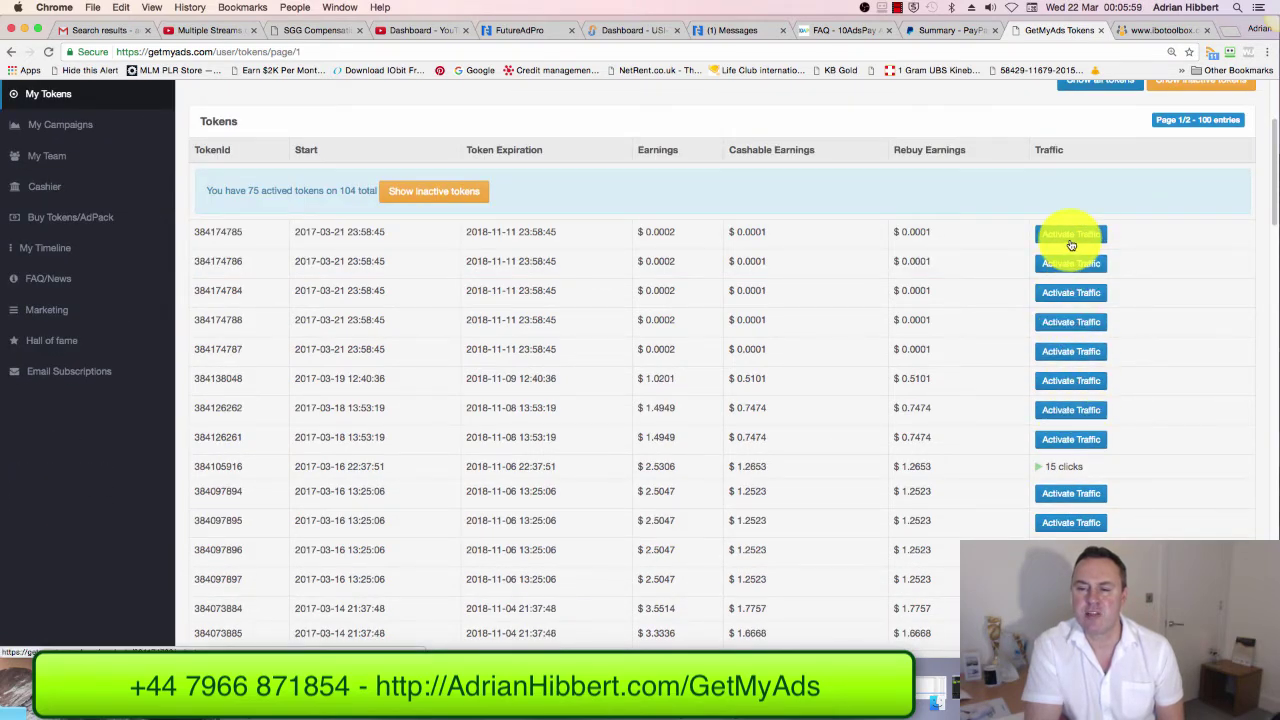
scroll(1065, 280, up, 1)
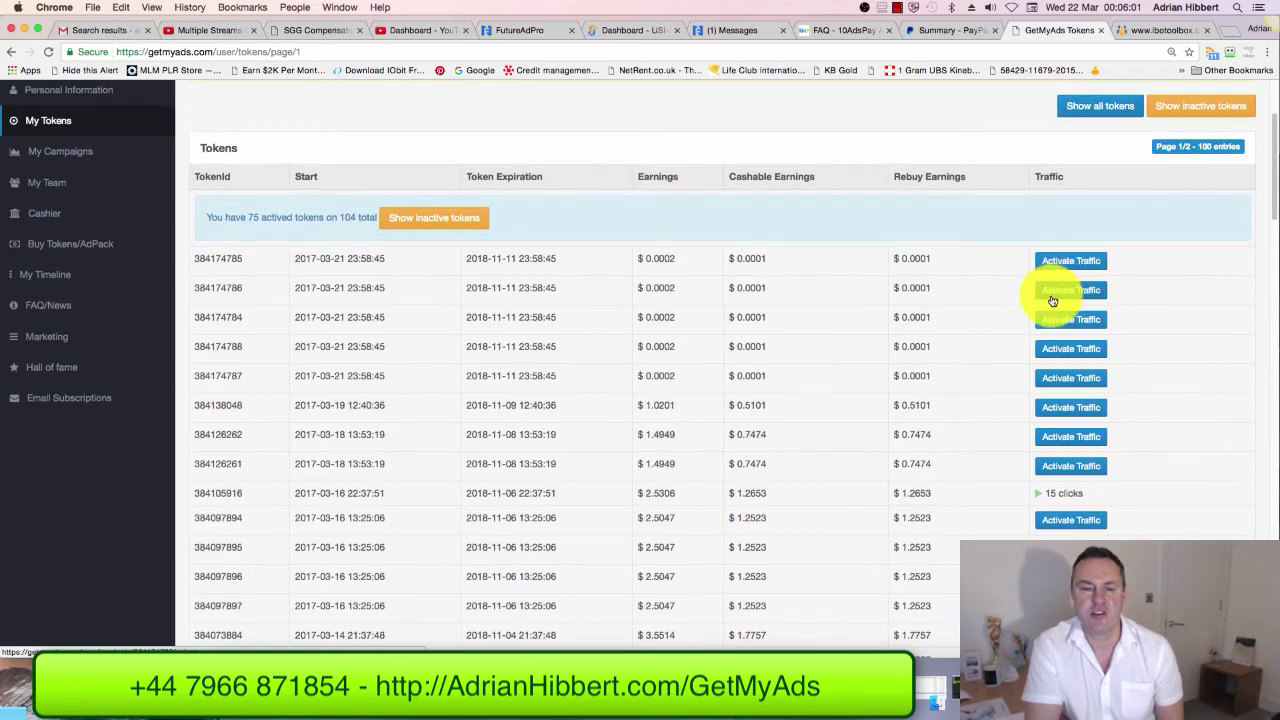
scroll(1080, 305, up, 1)
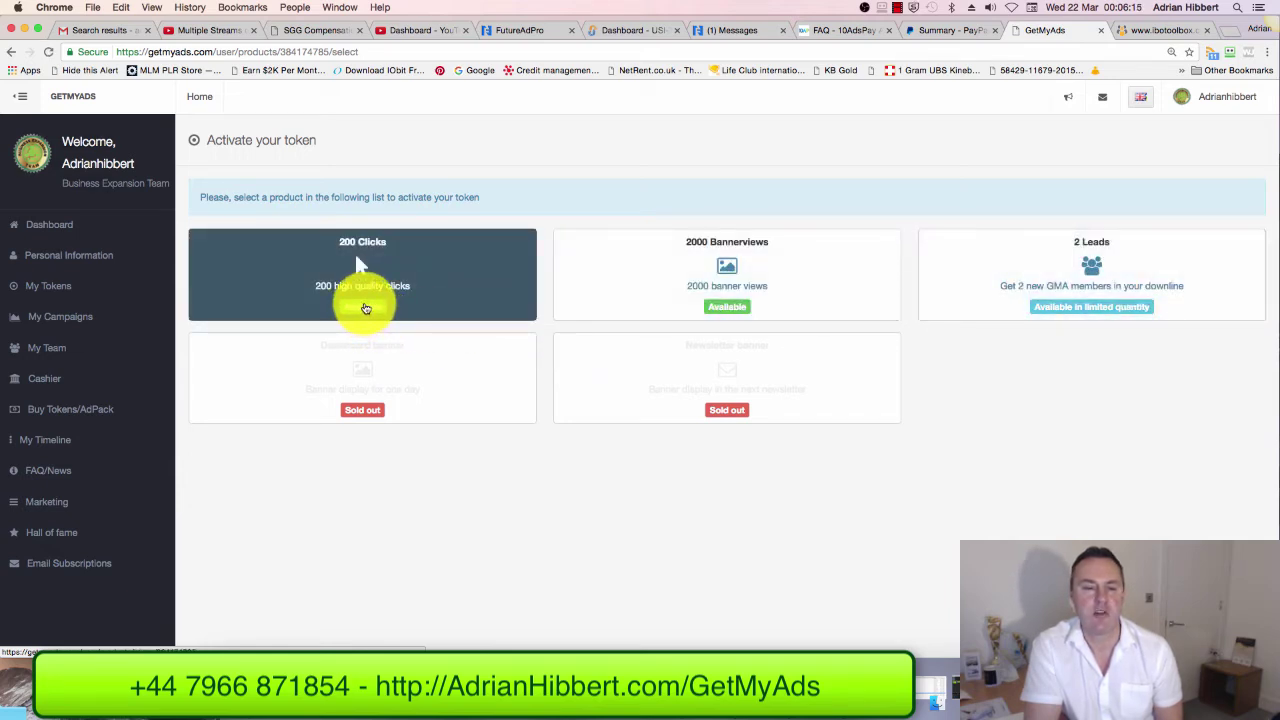
click(364, 309)
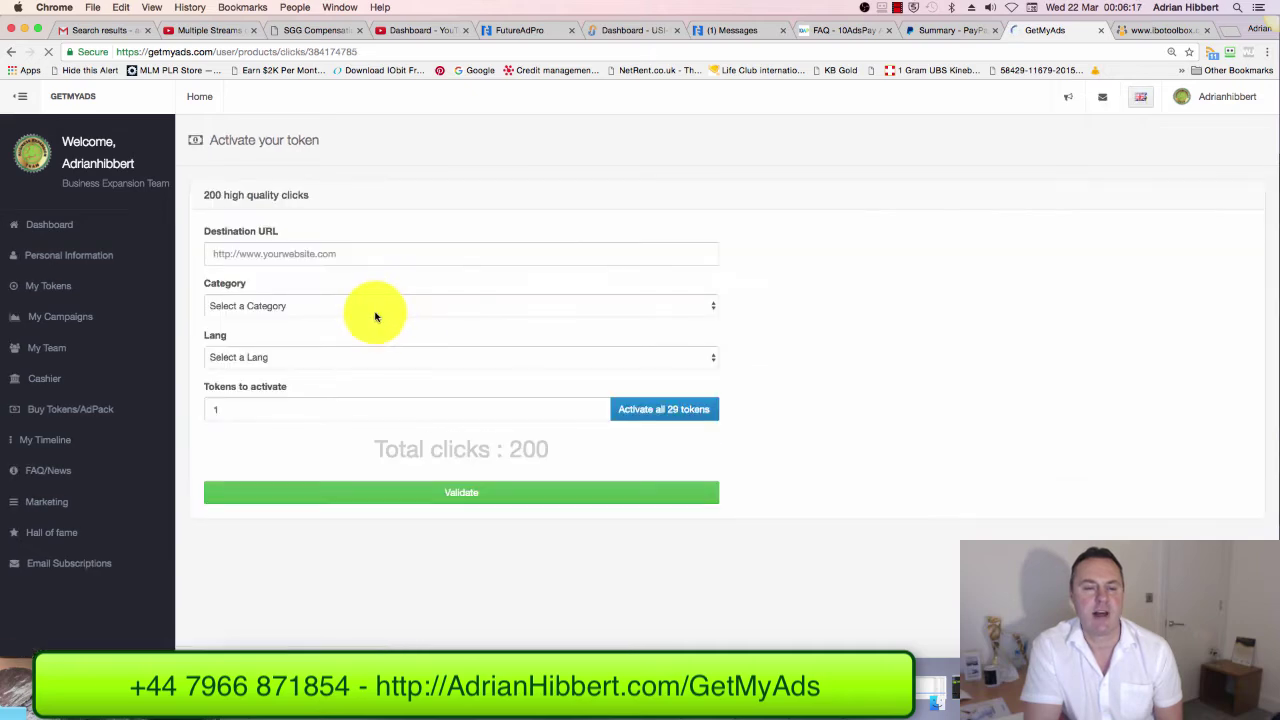
Step: Go to the IBOtoolbox IBOurl page and review the tracked links' HITS/VISITS counts
click(1139, 39)
scroll(855, 340, down, 2)
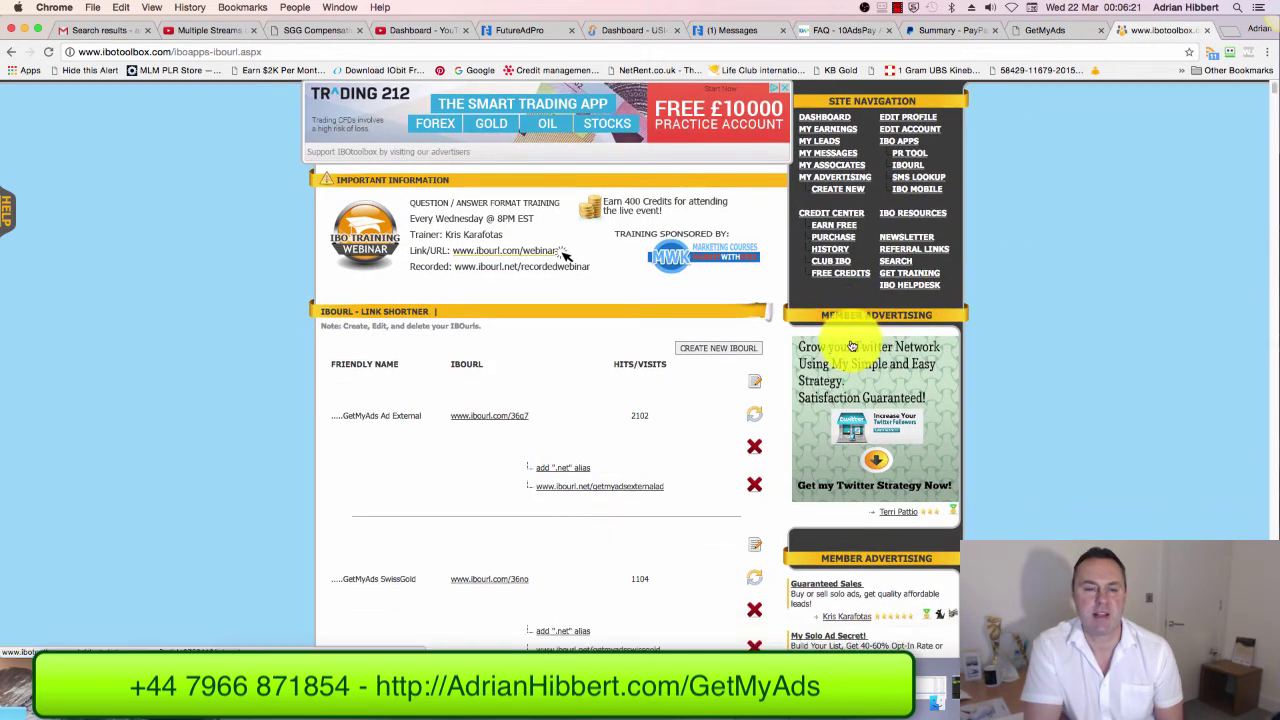
scroll(616, 352, down, 2)
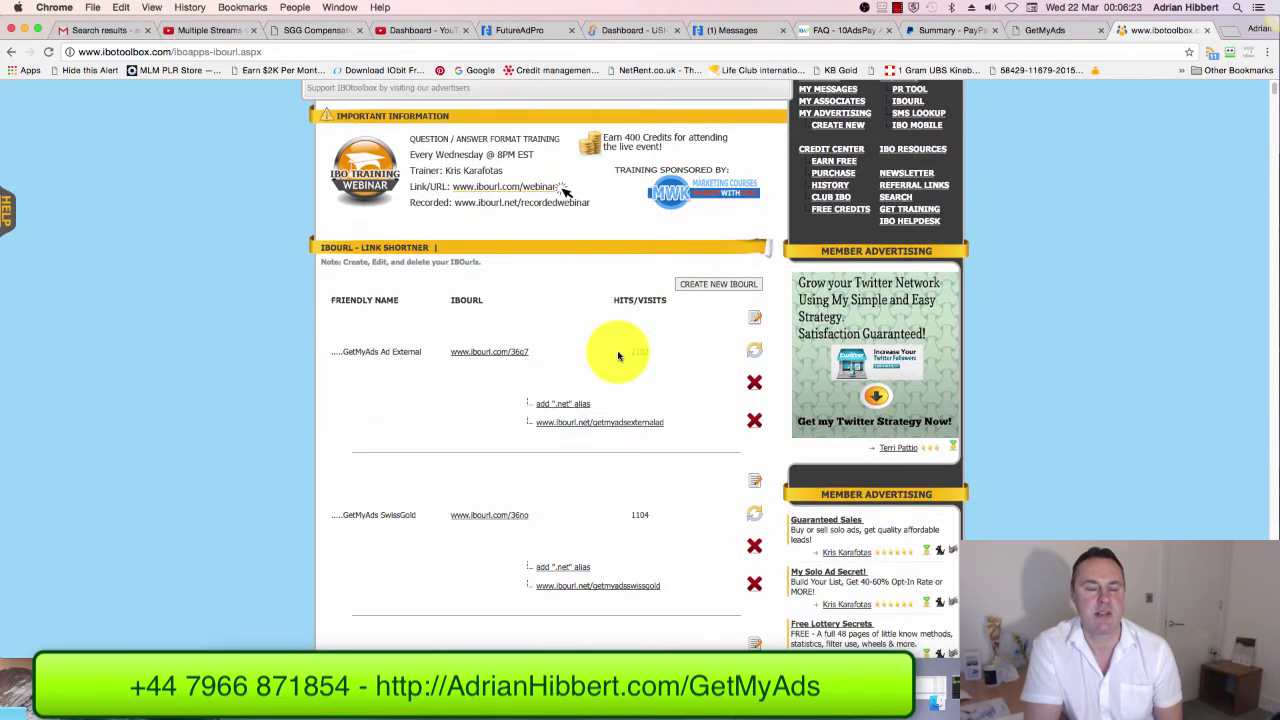
scroll(618, 355, down, 3)
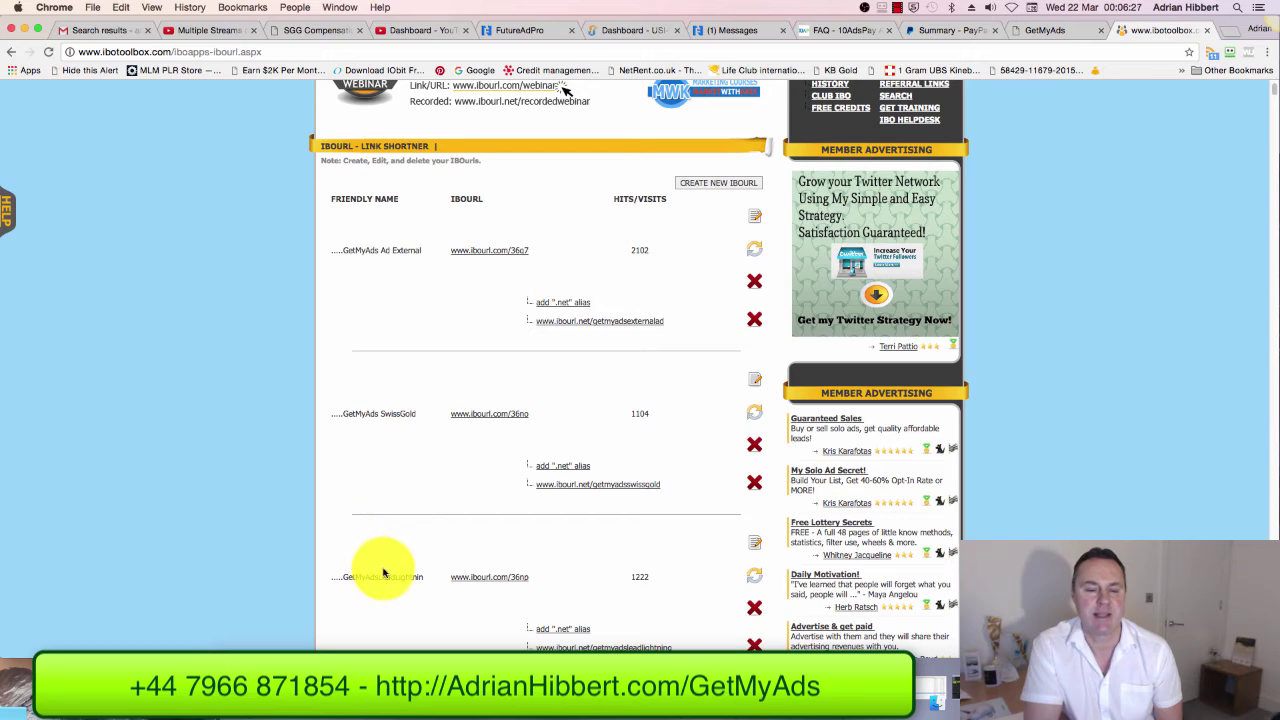
scroll(385, 560, down, 2)
scroll(408, 381, down, 6)
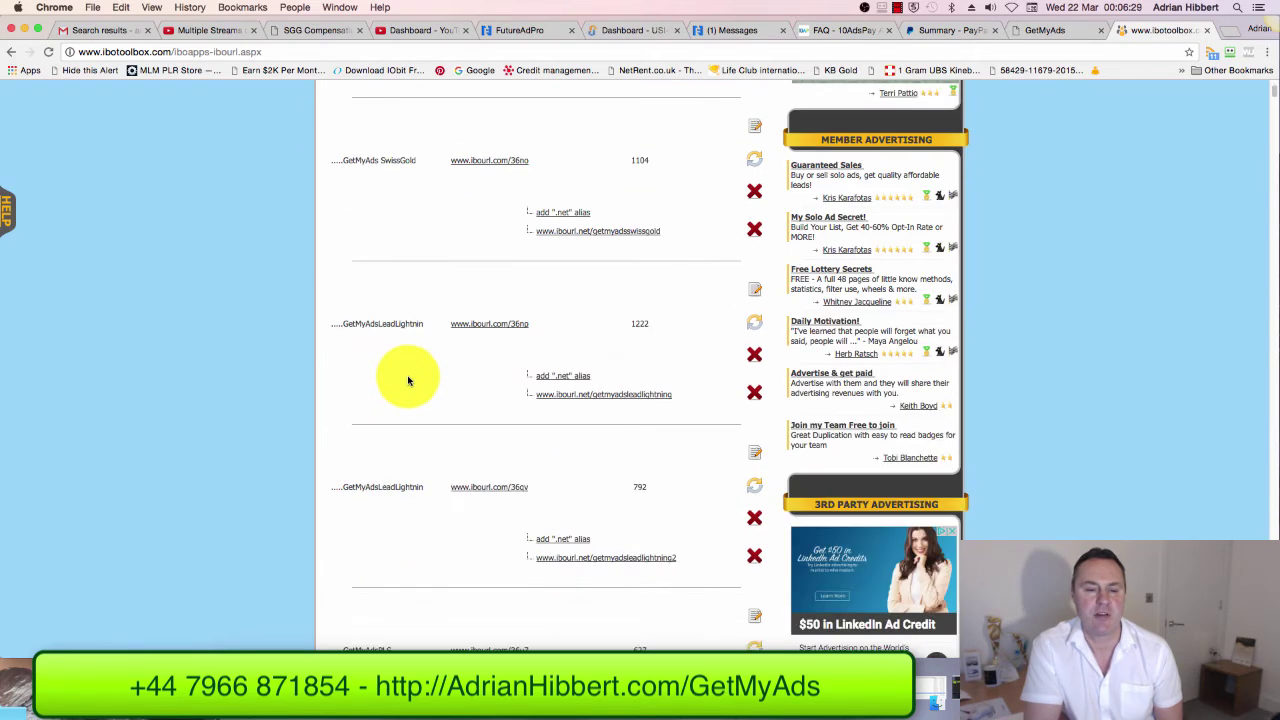
scroll(491, 366, up, 4)
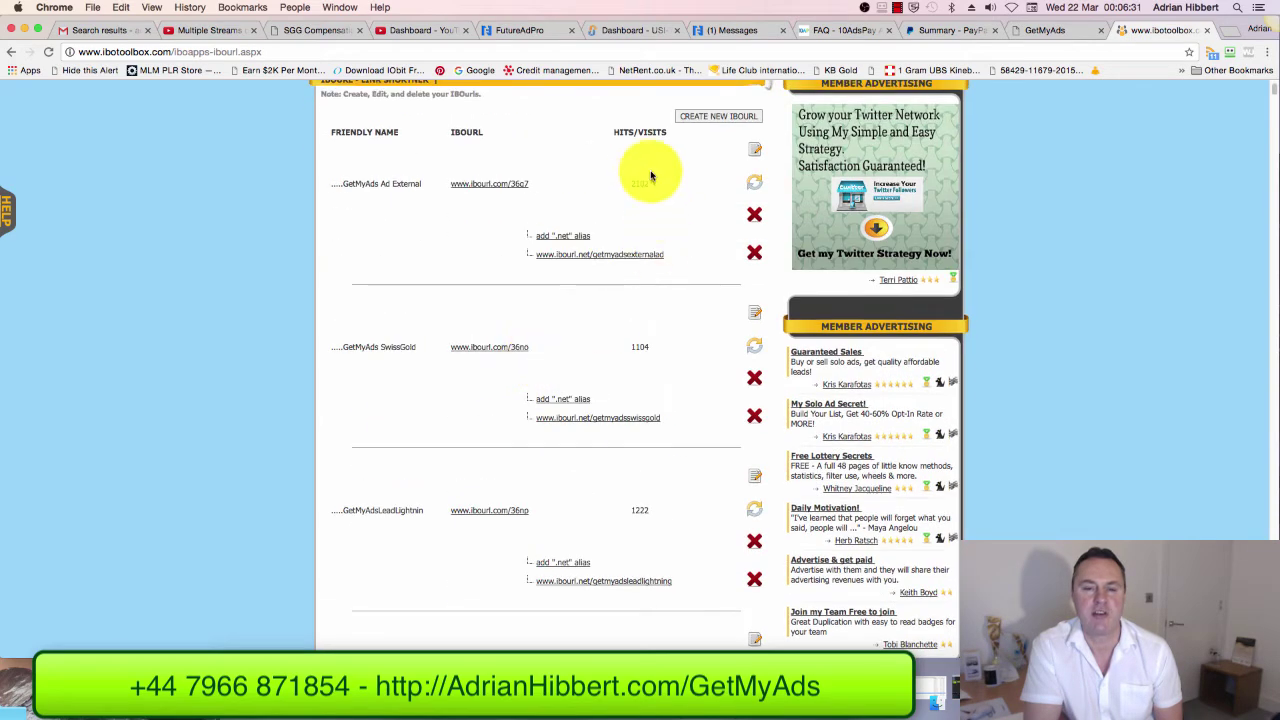
drag(623, 130, 645, 186)
scroll(654, 480, down, 2)
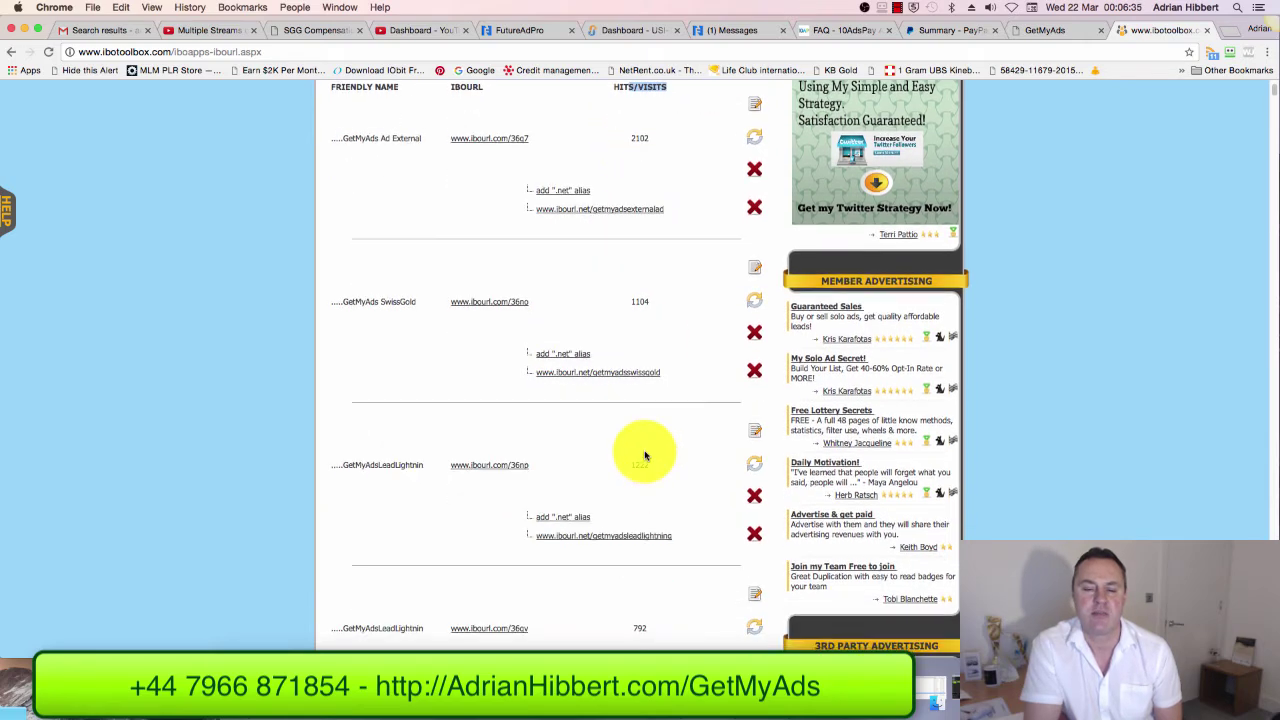
scroll(643, 458, down, 6)
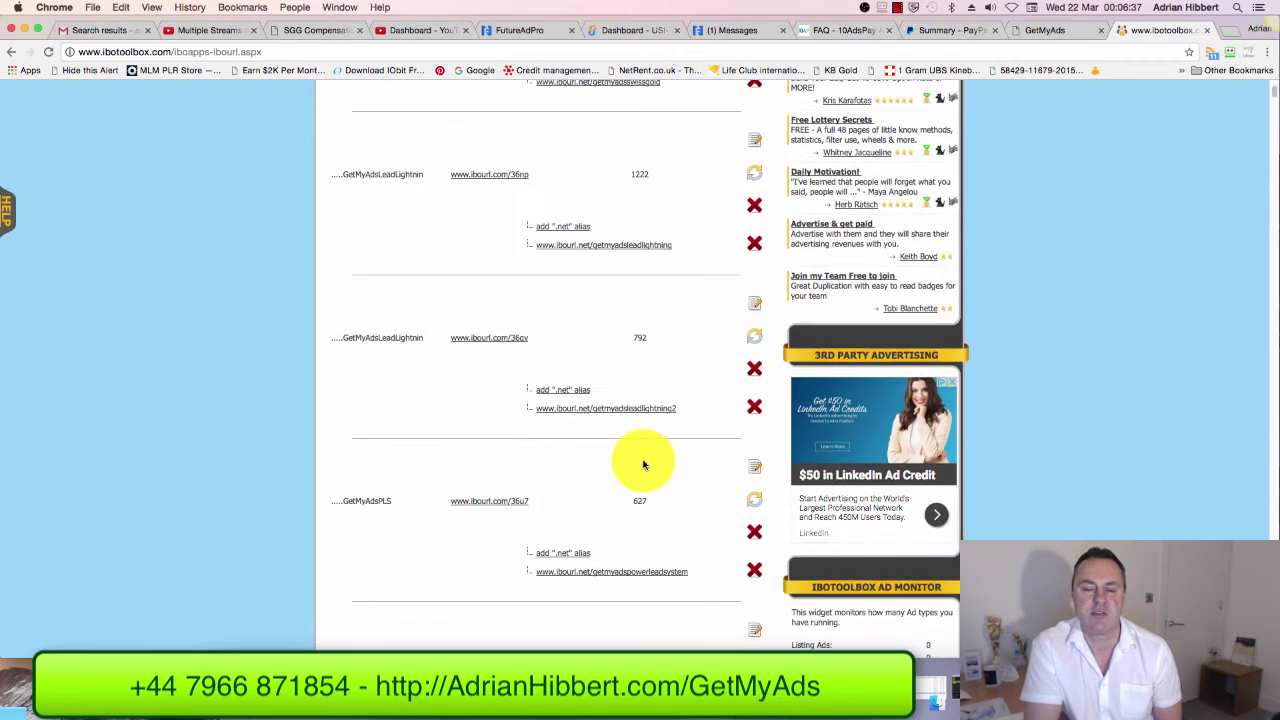
scroll(643, 460, down, 5)
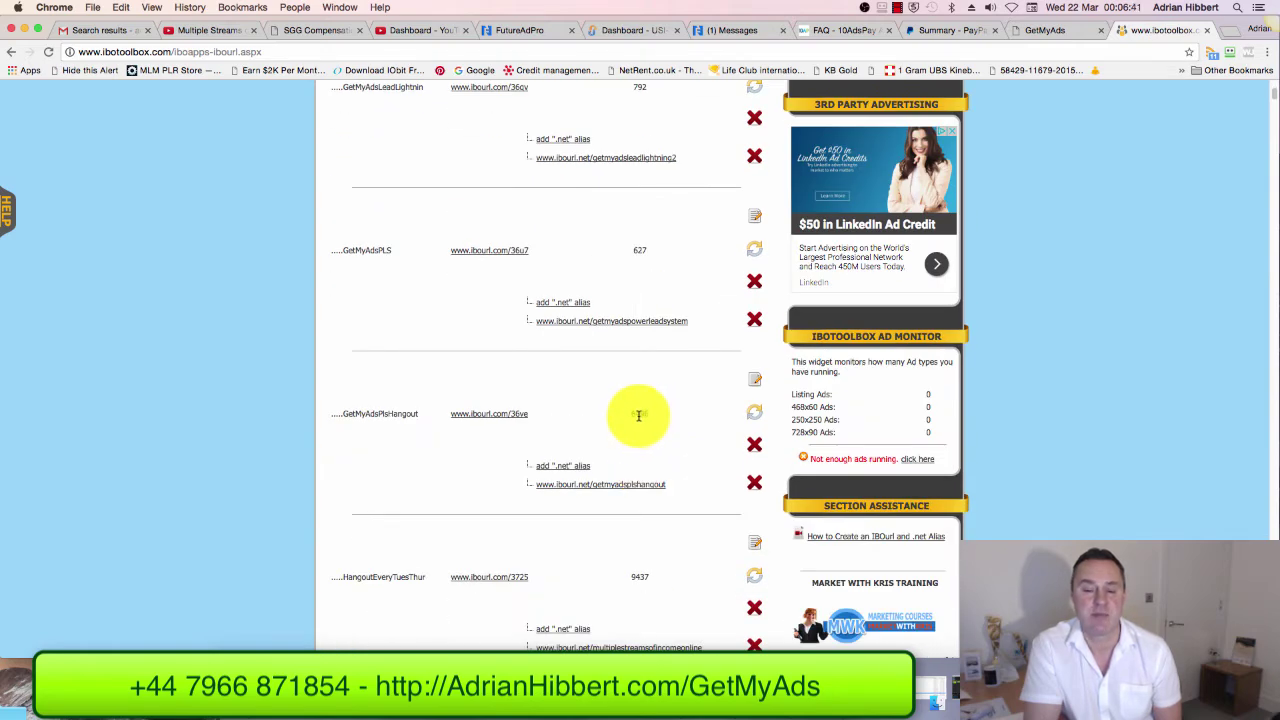
scroll(638, 414, down, 1)
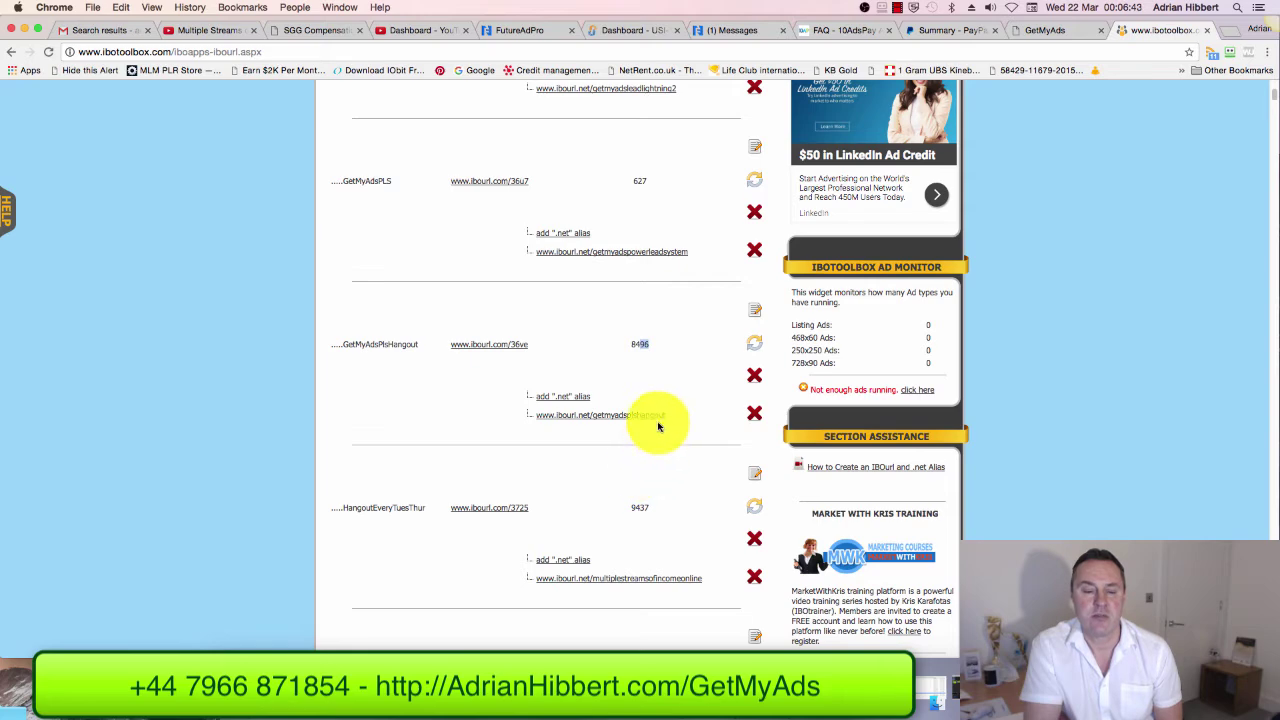
scroll(600, 435, up, 4)
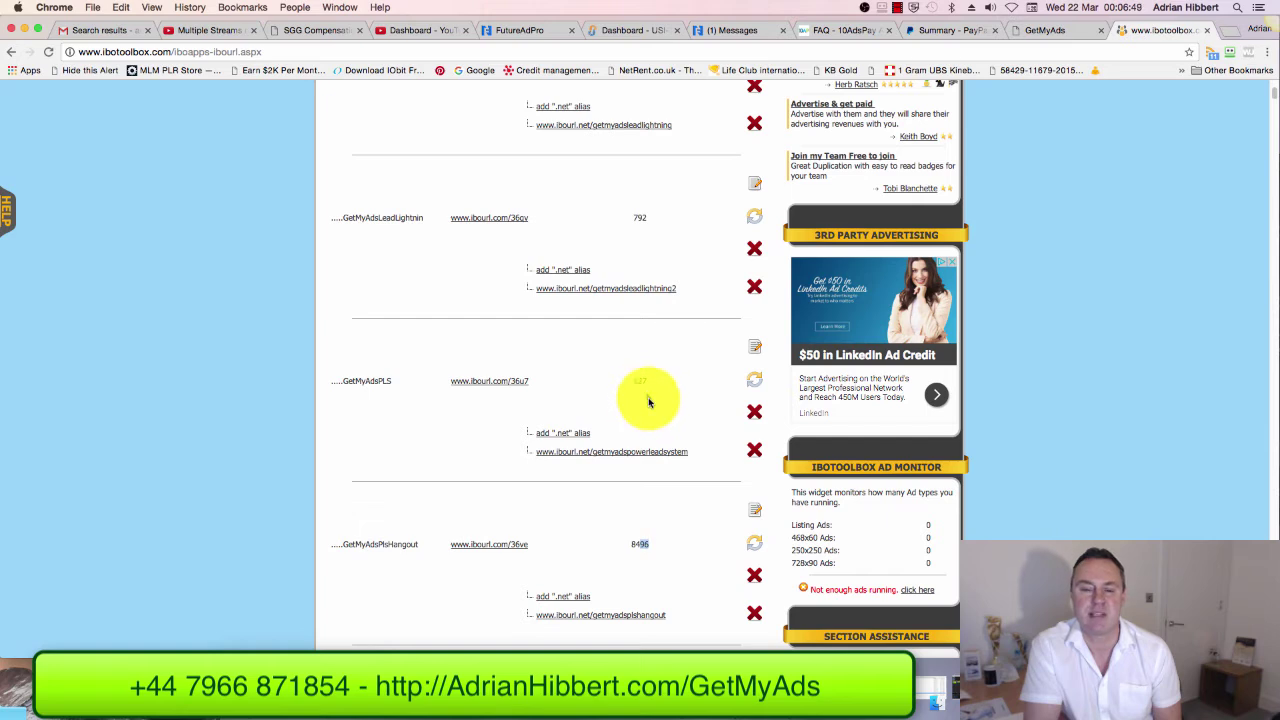
scroll(663, 445, up, 1)
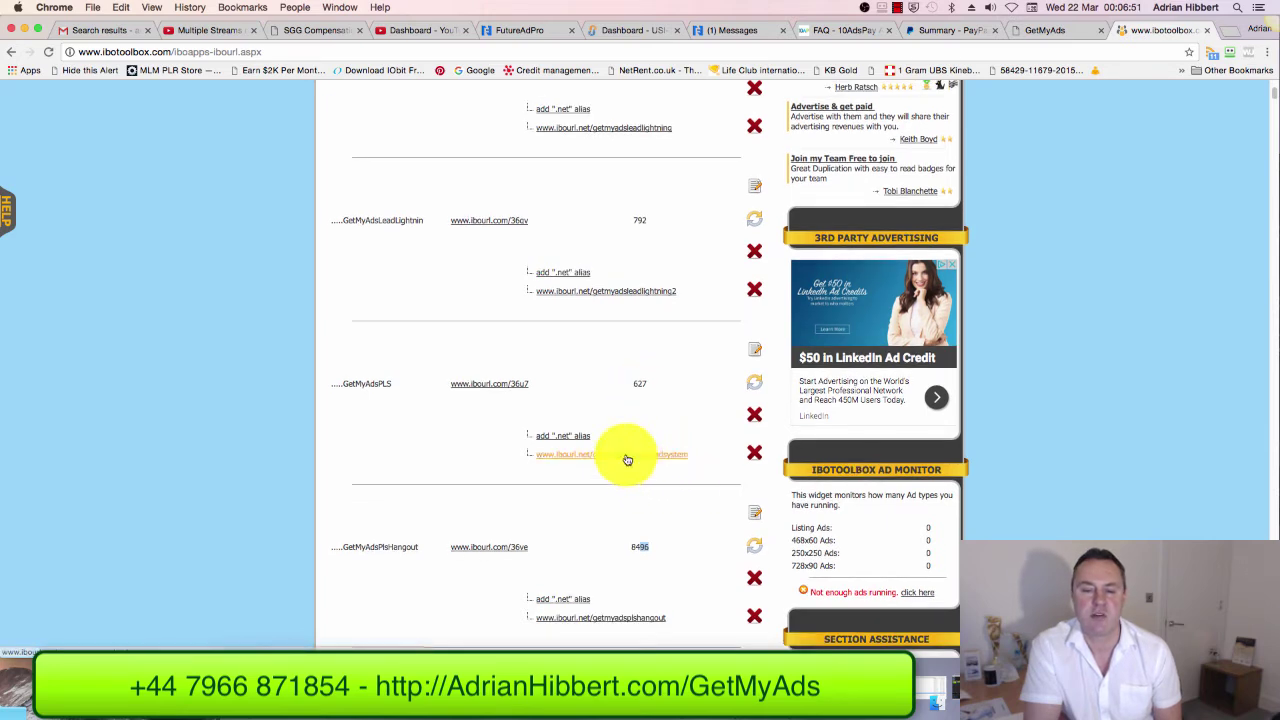
right_click(627, 459)
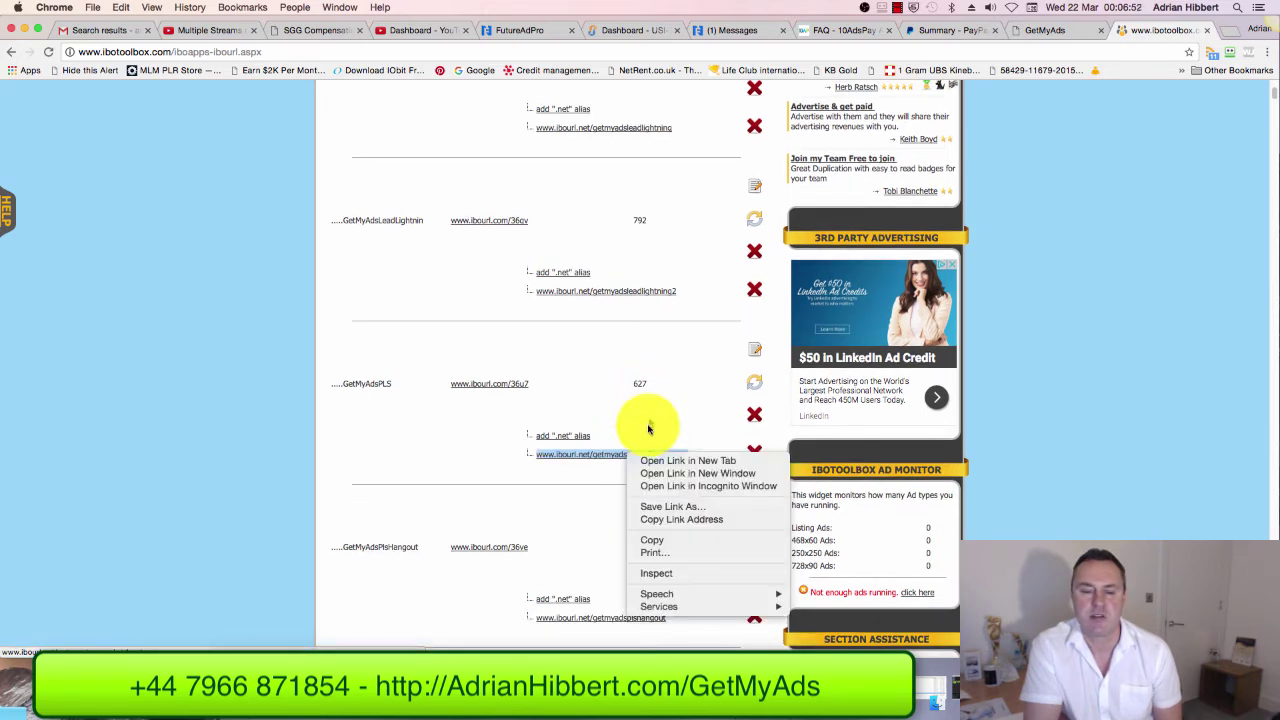
Step: Copy the getmyadspowerleadsystem link and paste it into the GetMyAds Destination URL
click(663, 519)
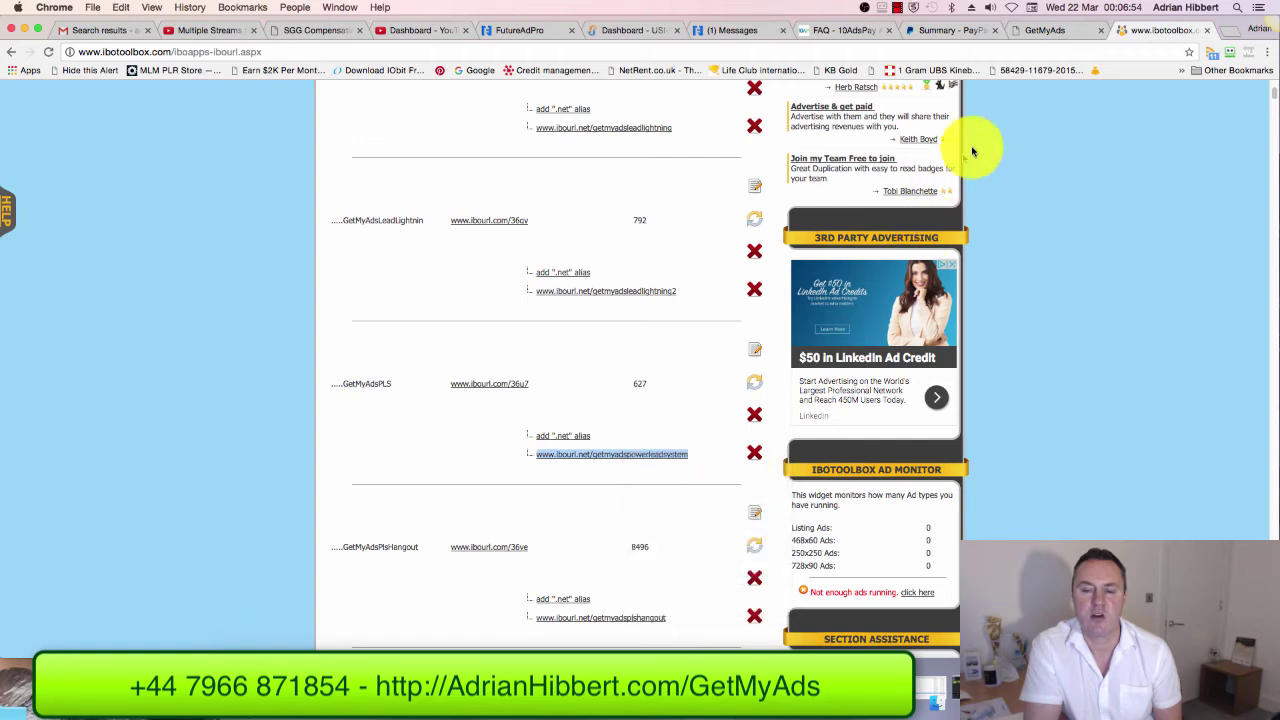
click(1043, 37)
click(323, 257)
right_click(317, 257)
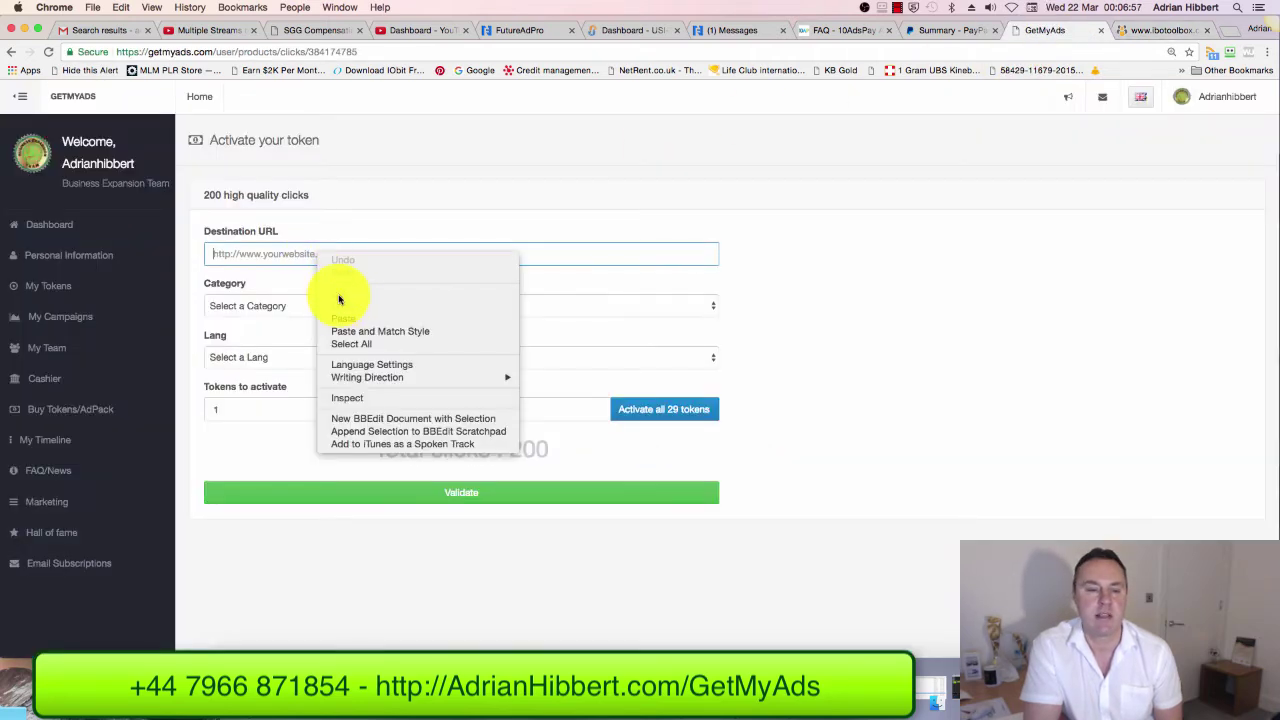
click(343, 319)
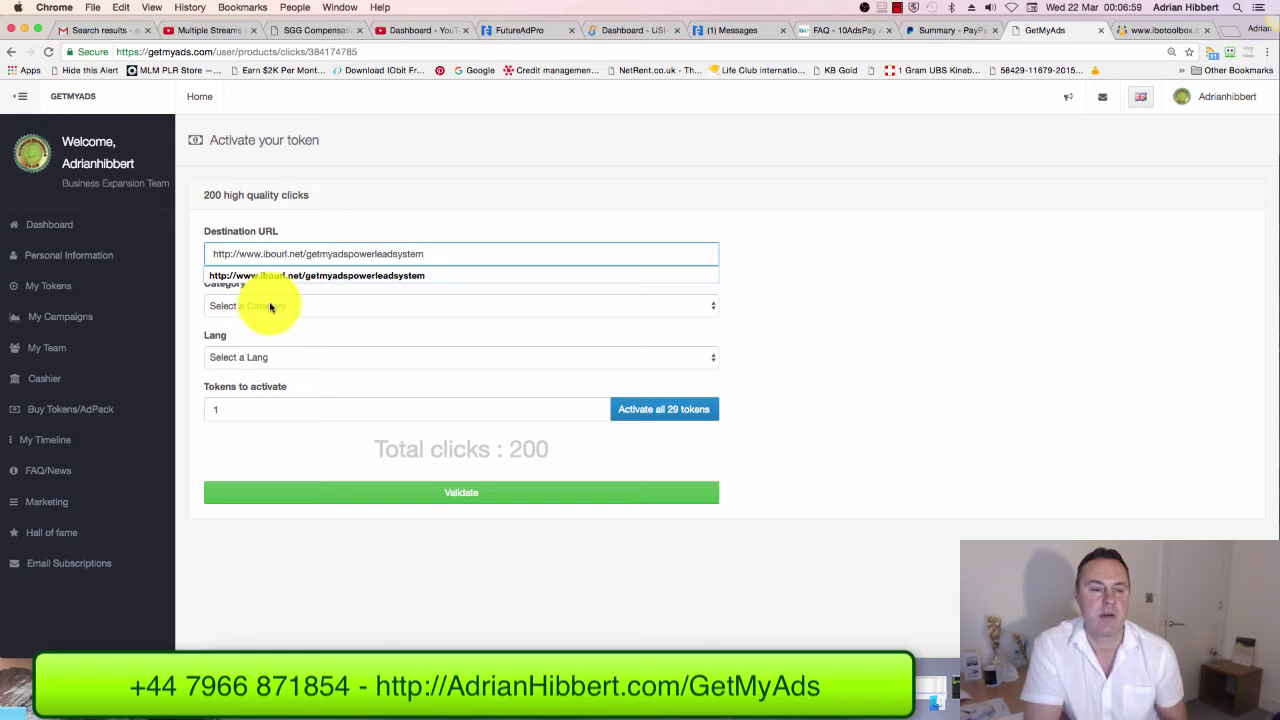
Step: Set category Make Money & MLM, language English and 5 tokens, then validate
click(269, 308)
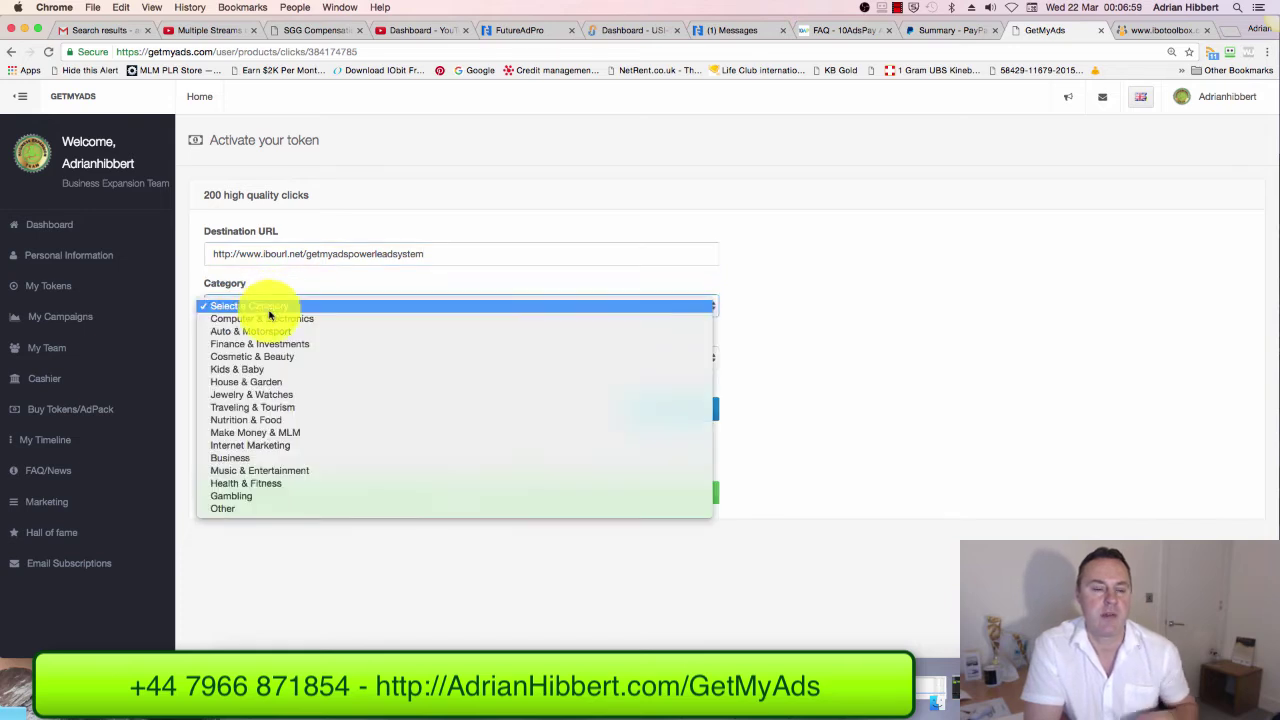
click(278, 432)
click(263, 357)
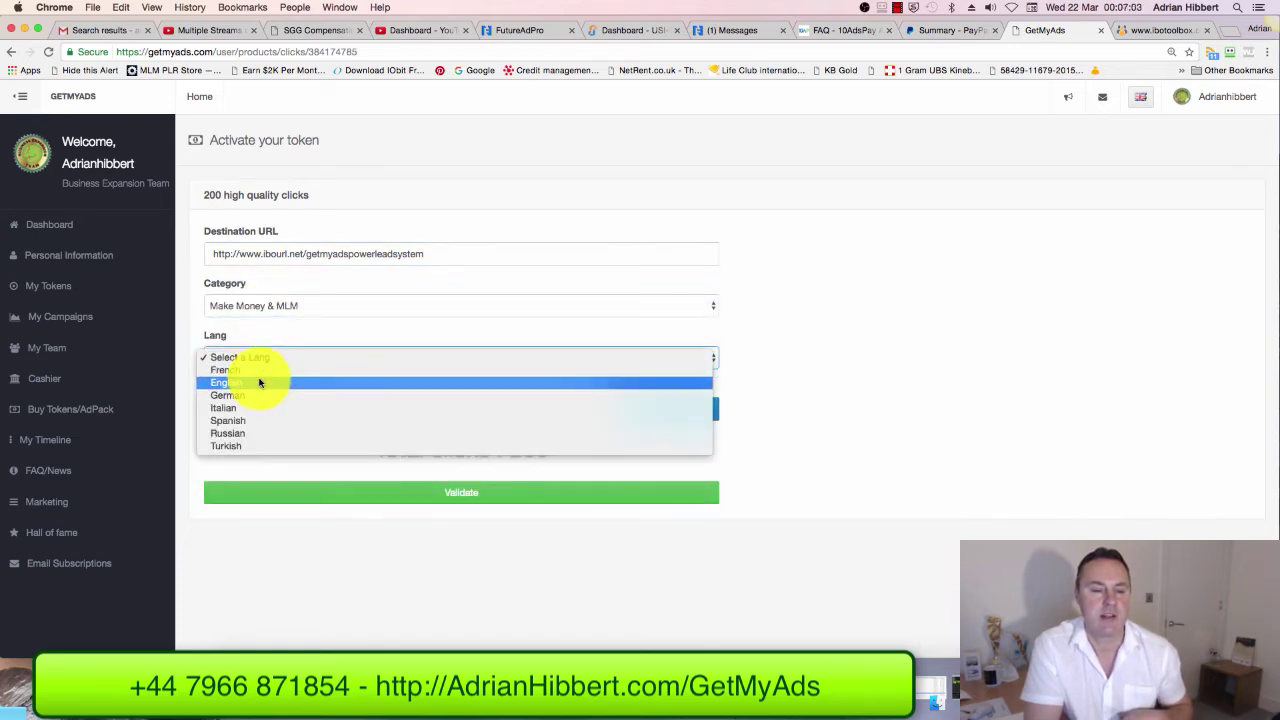
click(259, 382)
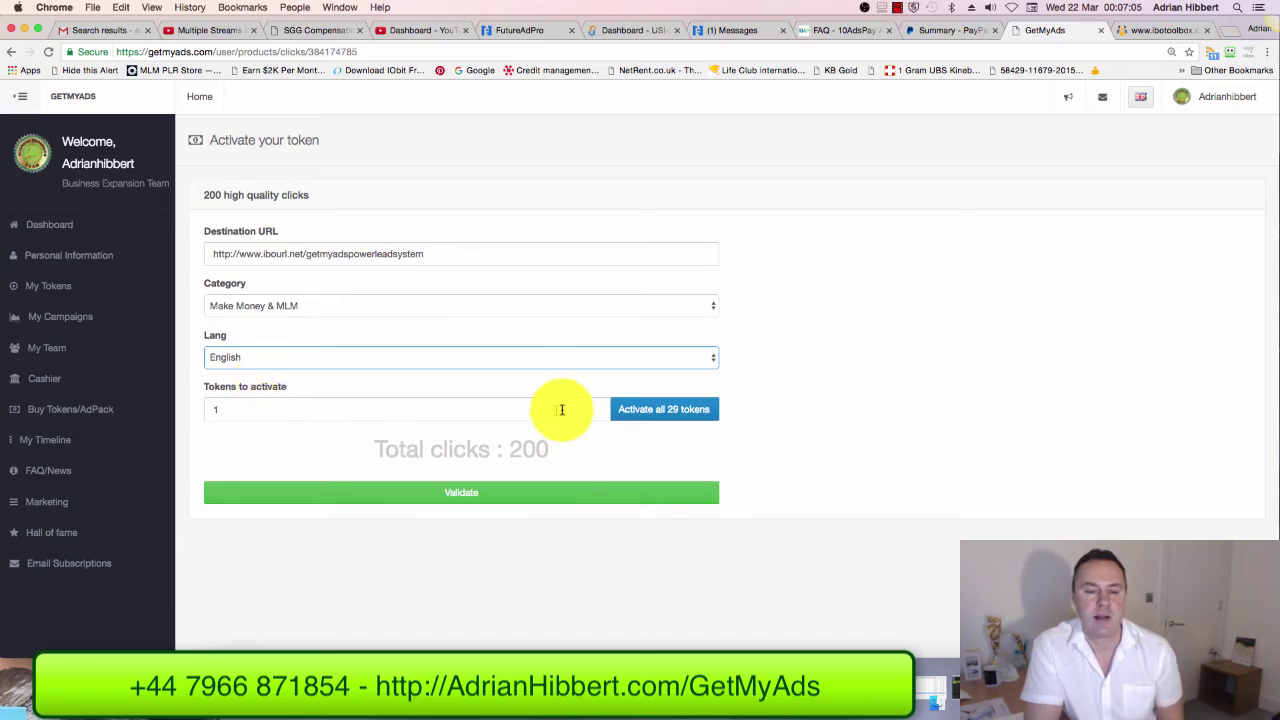
click(246, 408)
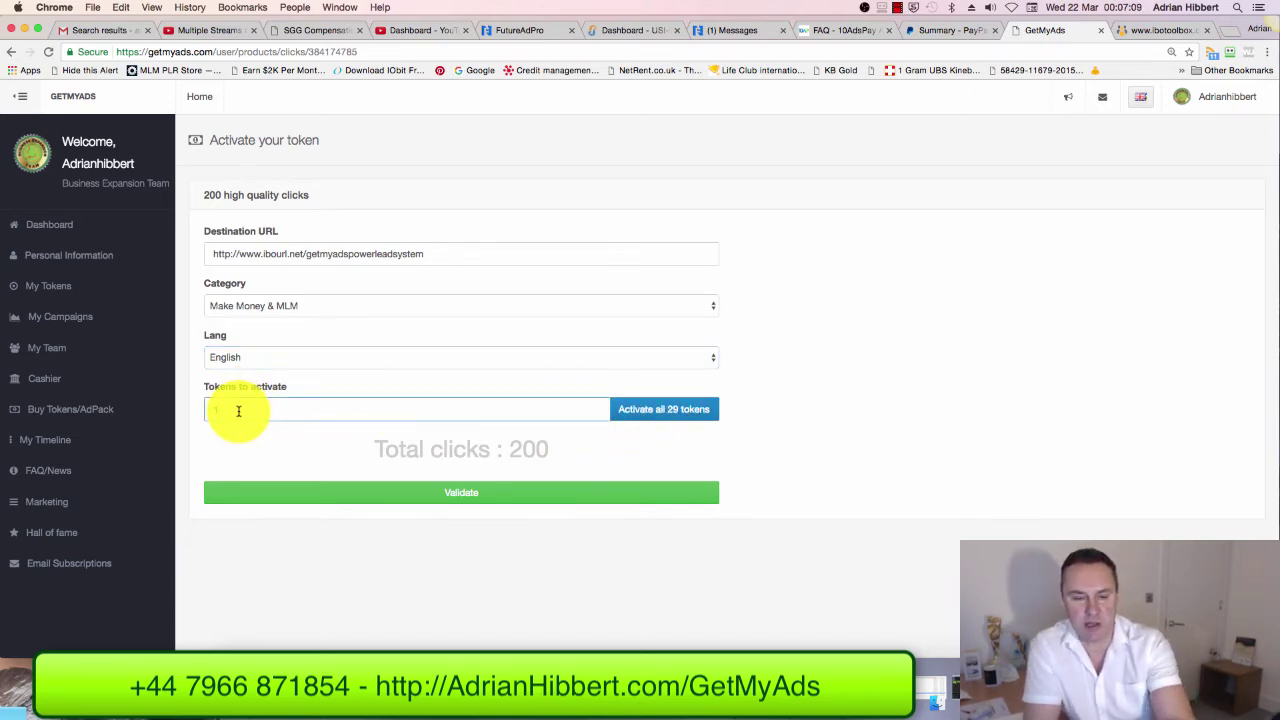
key(BackSpace)
text(5)
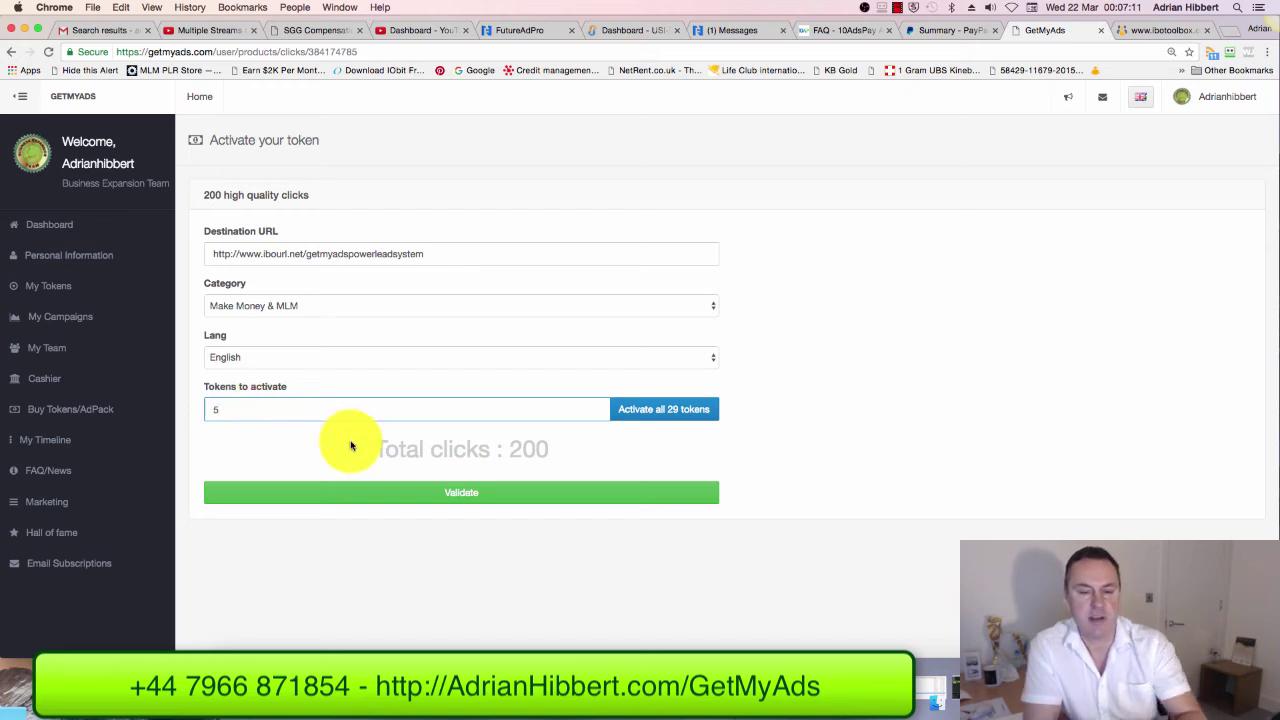
click(421, 496)
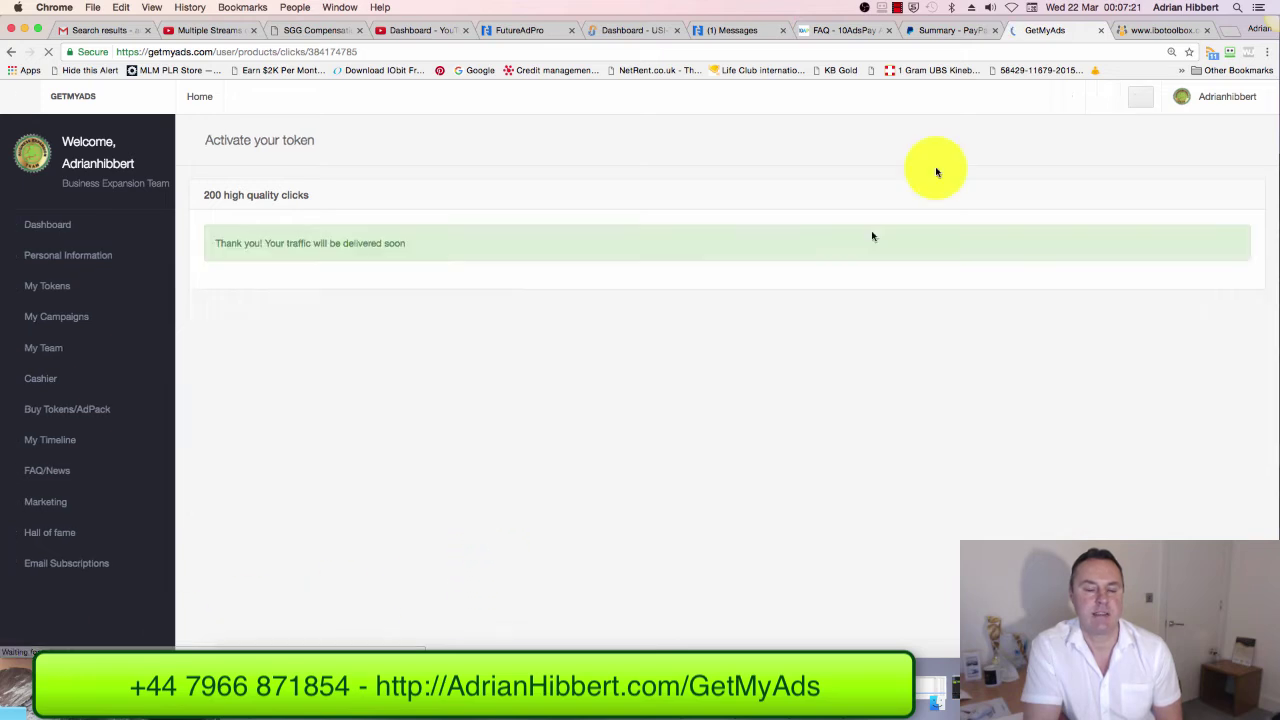
Step: Confirm in the My Tokens table that the new token's Traffic shows Pending verification
click(60, 287)
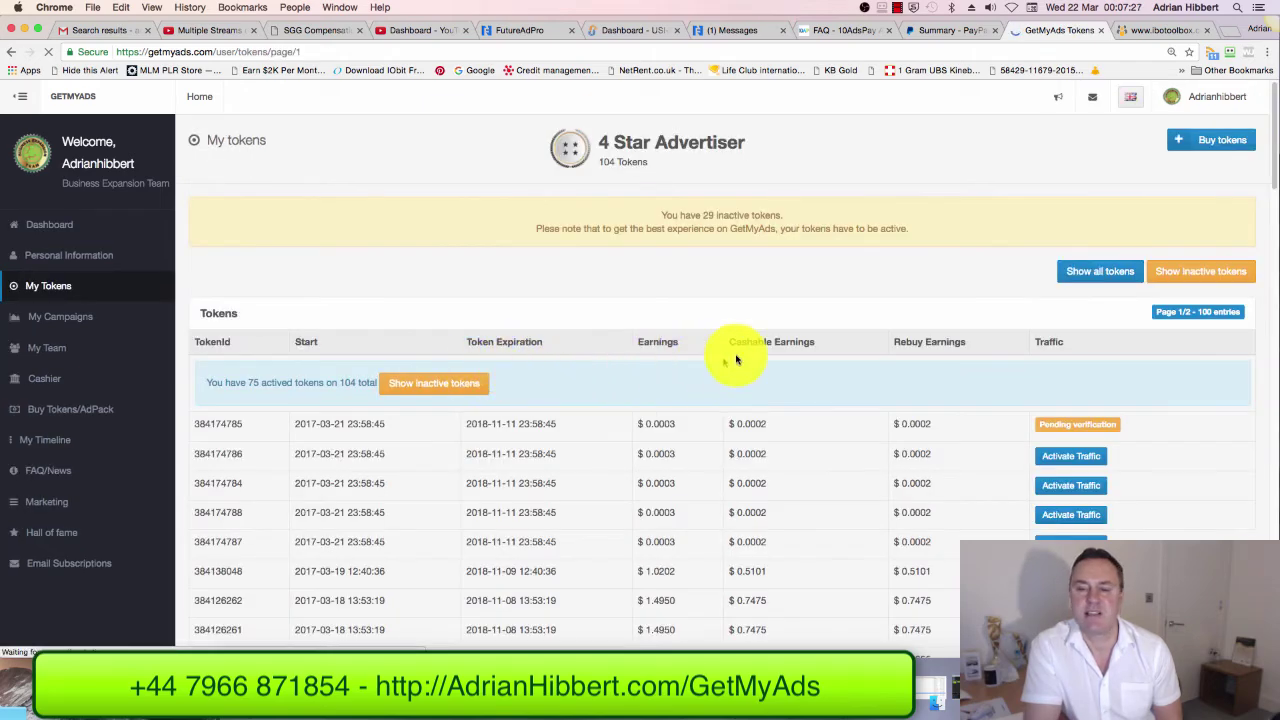
scroll(743, 351, down, 2)
scroll(1068, 410, down, 1)
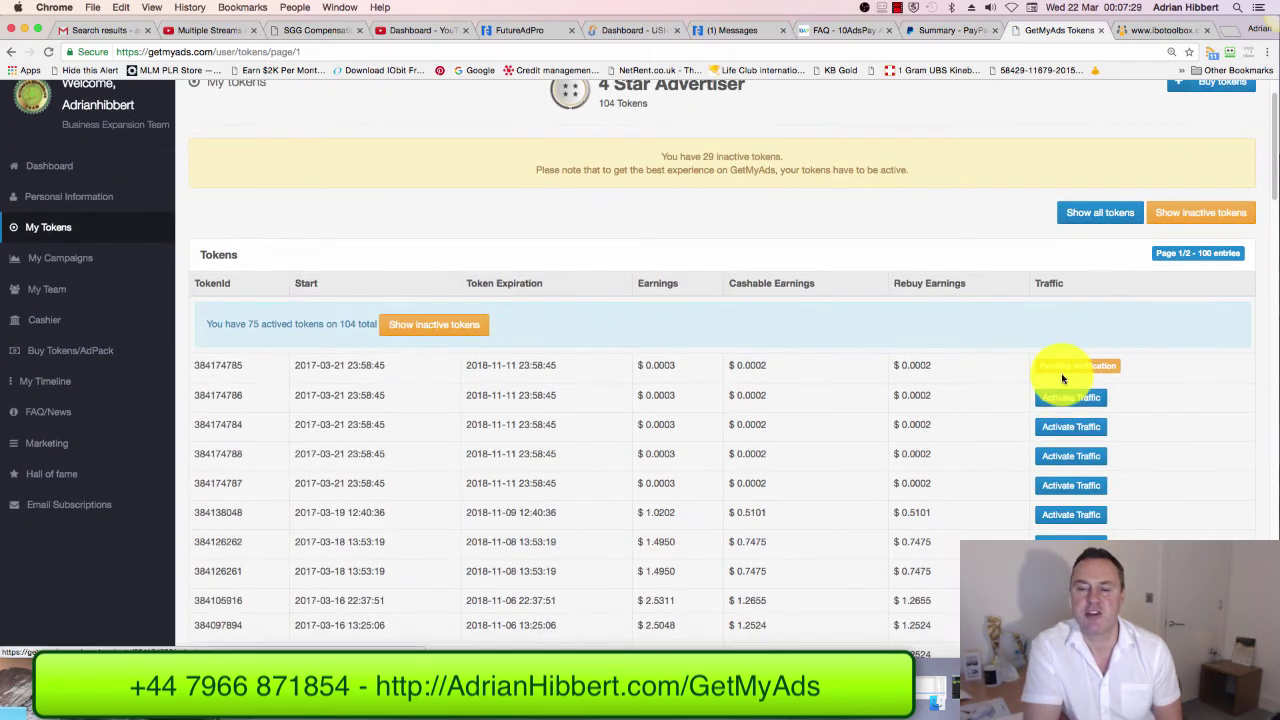
scroll(1060, 373, down, 5)
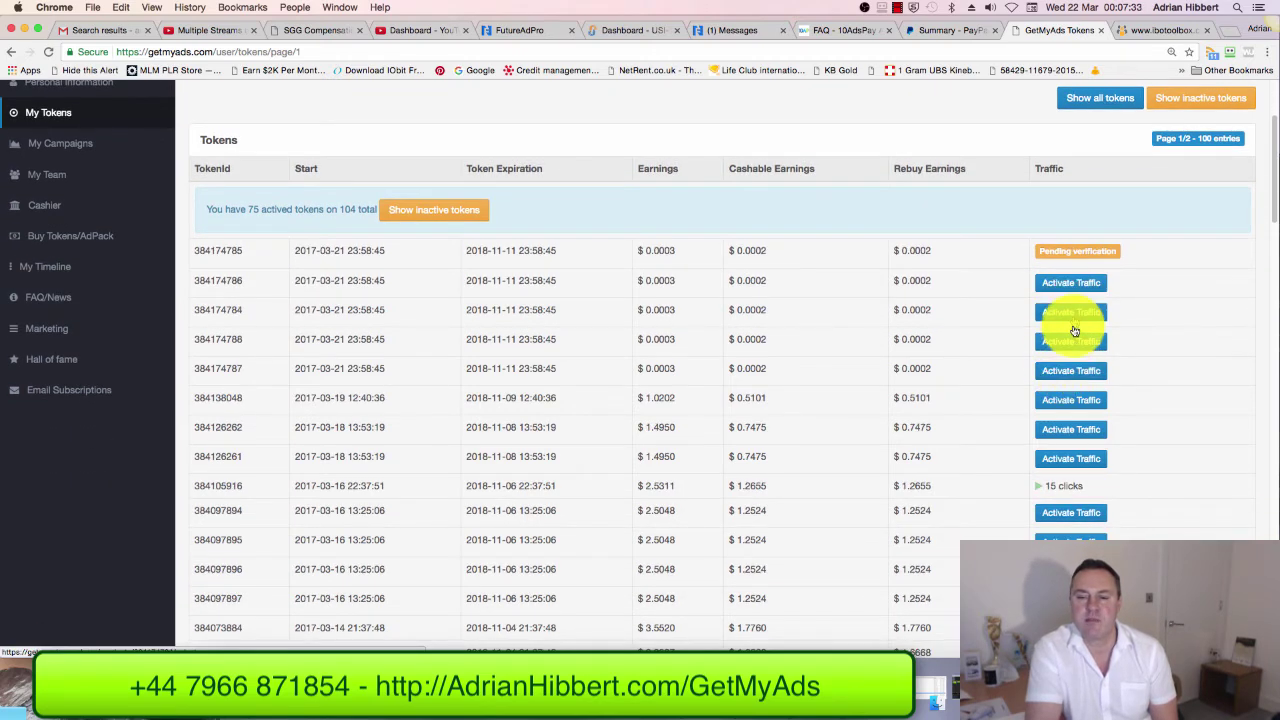
scroll(1068, 305, down, 2)
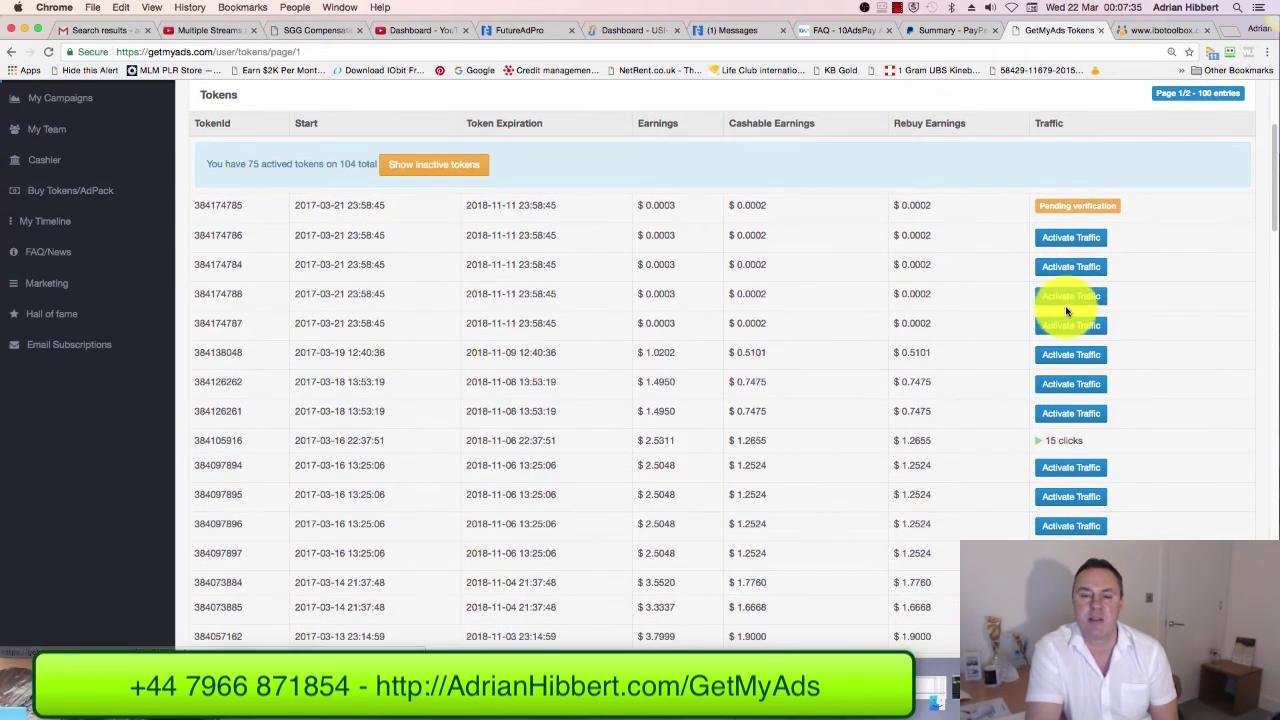
scroll(1055, 302, down, 3)
scroll(1053, 305, down, 5)
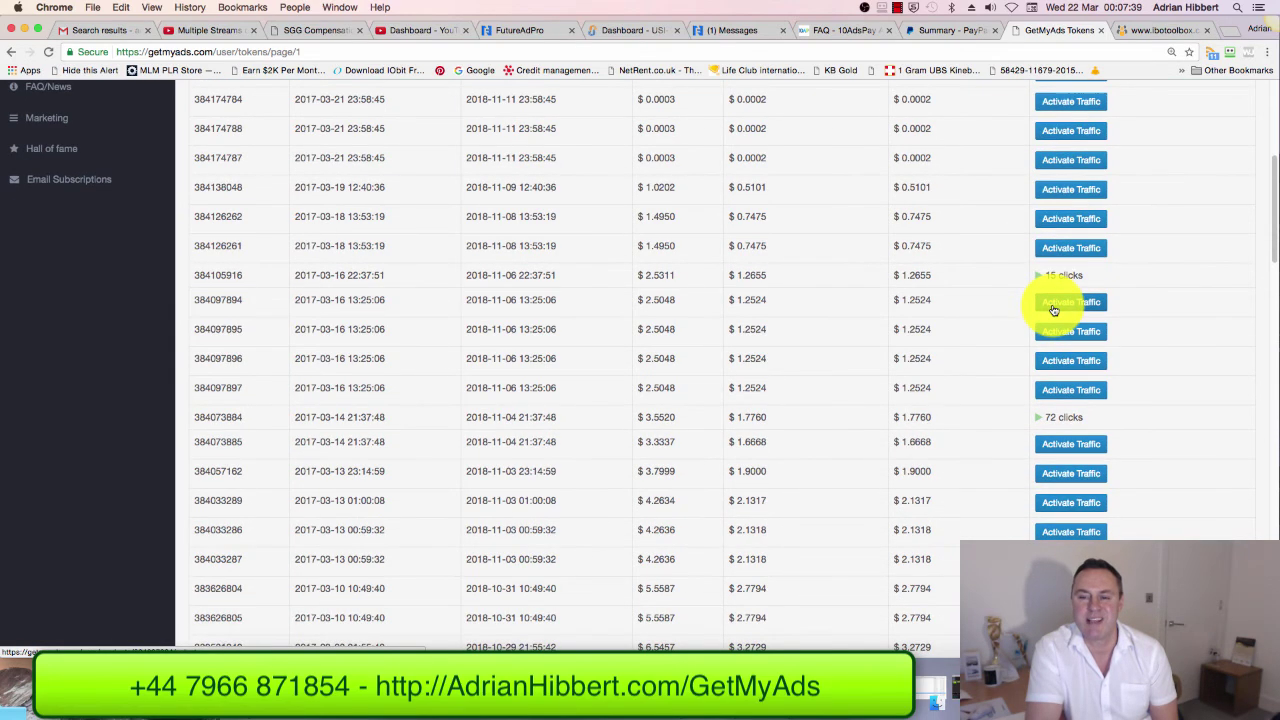
scroll(1057, 305, down, 3)
scroll(686, 443, up, 15)
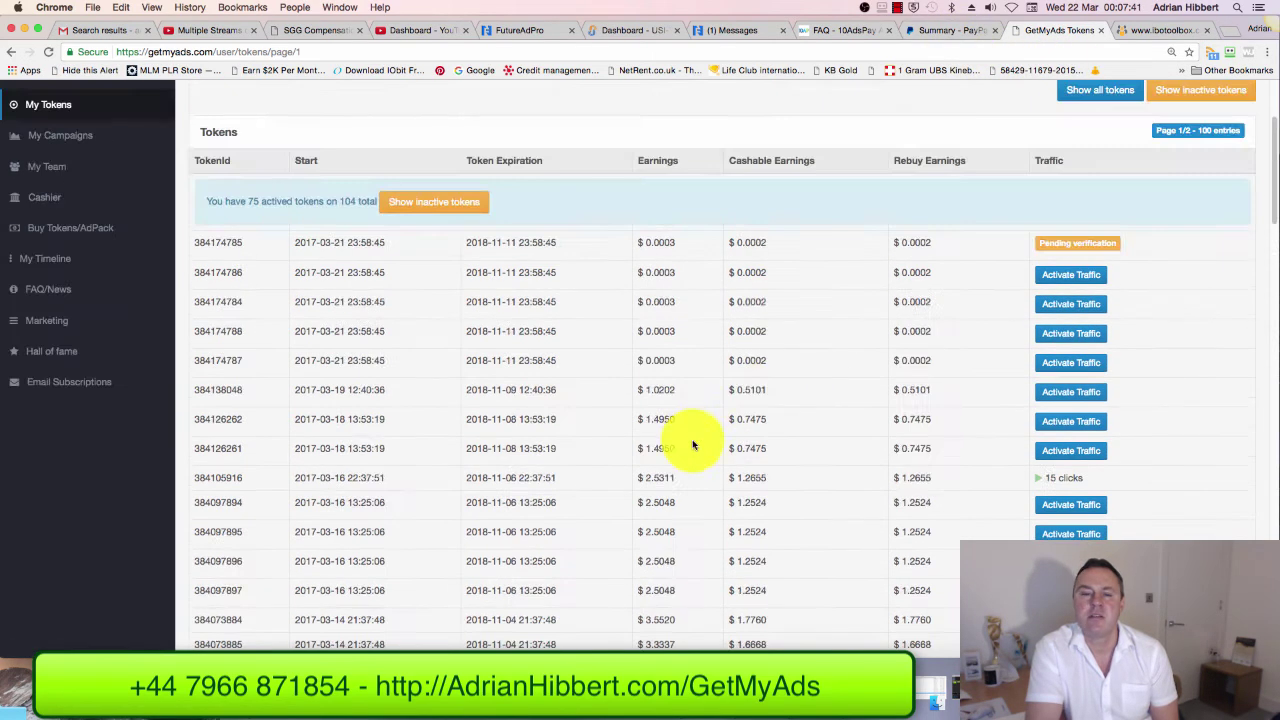
click(44, 226)
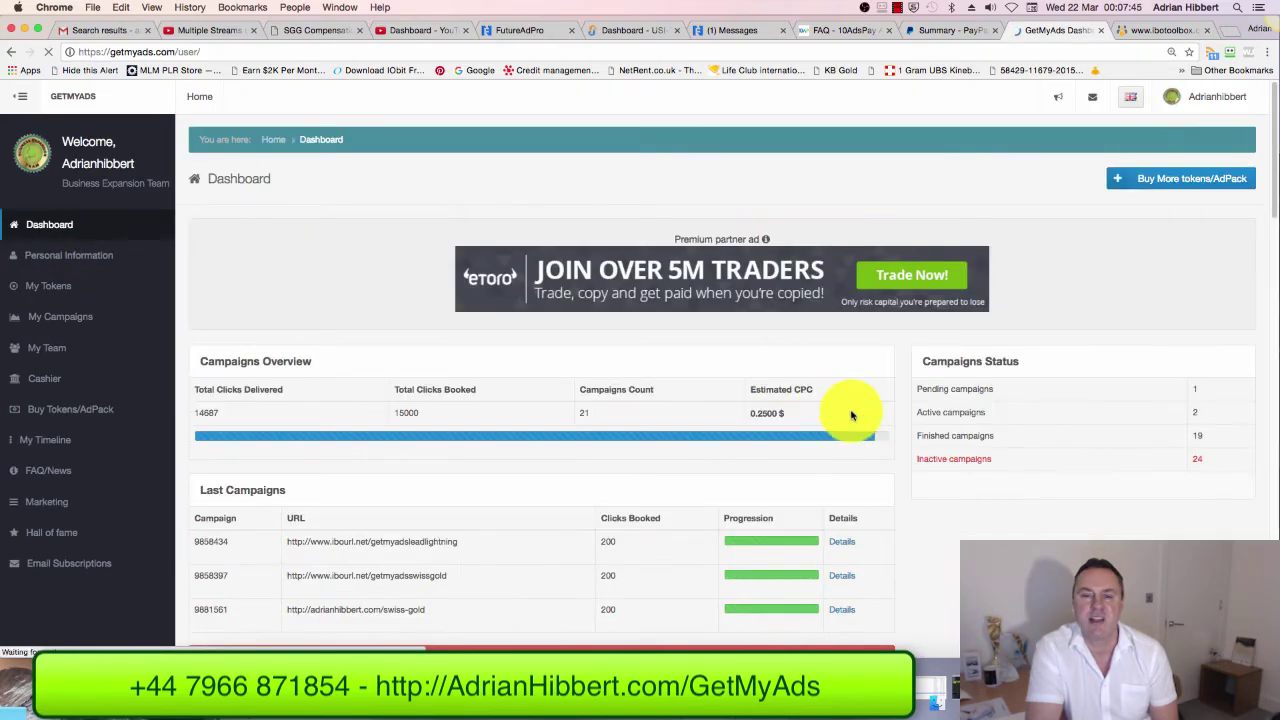
Step: Scroll the dashboard to review campaigns, inactive tokens, balances and the $4172.86 lifetime earnings
scroll(849, 417, down, 10)
scroll(835, 408, down, 1)
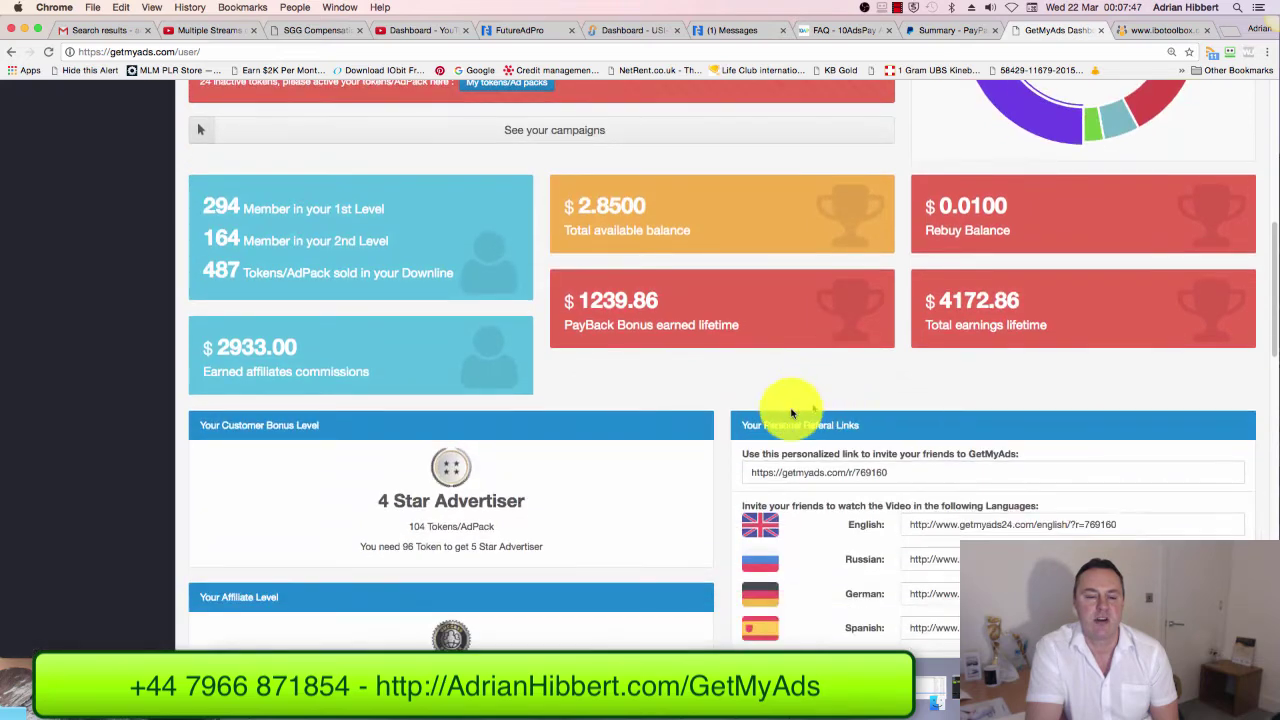
scroll(465, 531, down, 1)
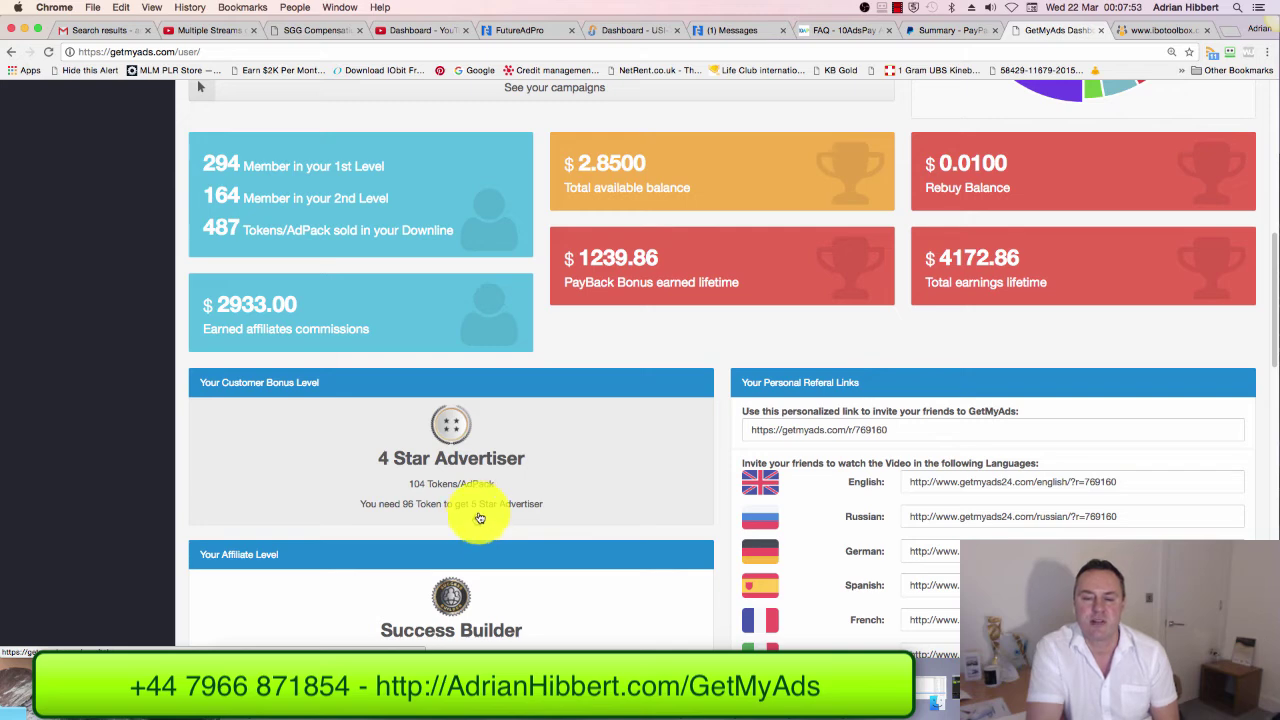
scroll(634, 488, up, 1)
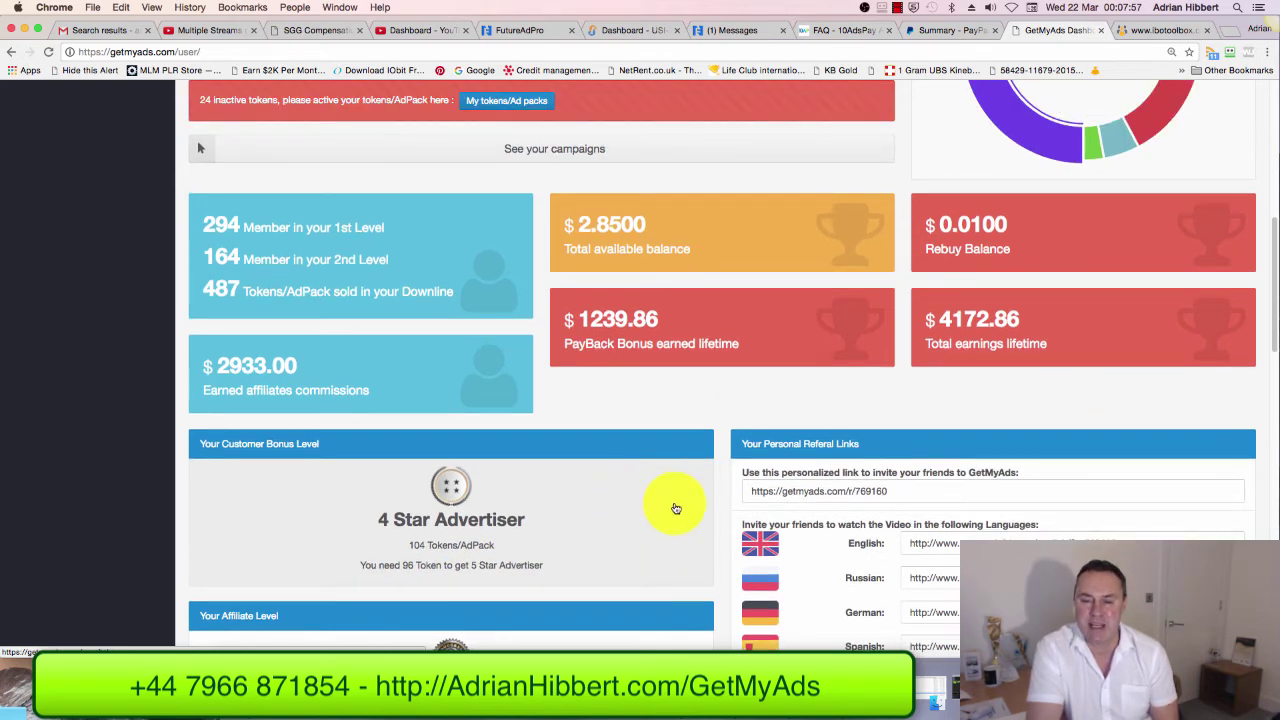
scroll(642, 510, down, 1)
scroll(644, 511, down, 1)
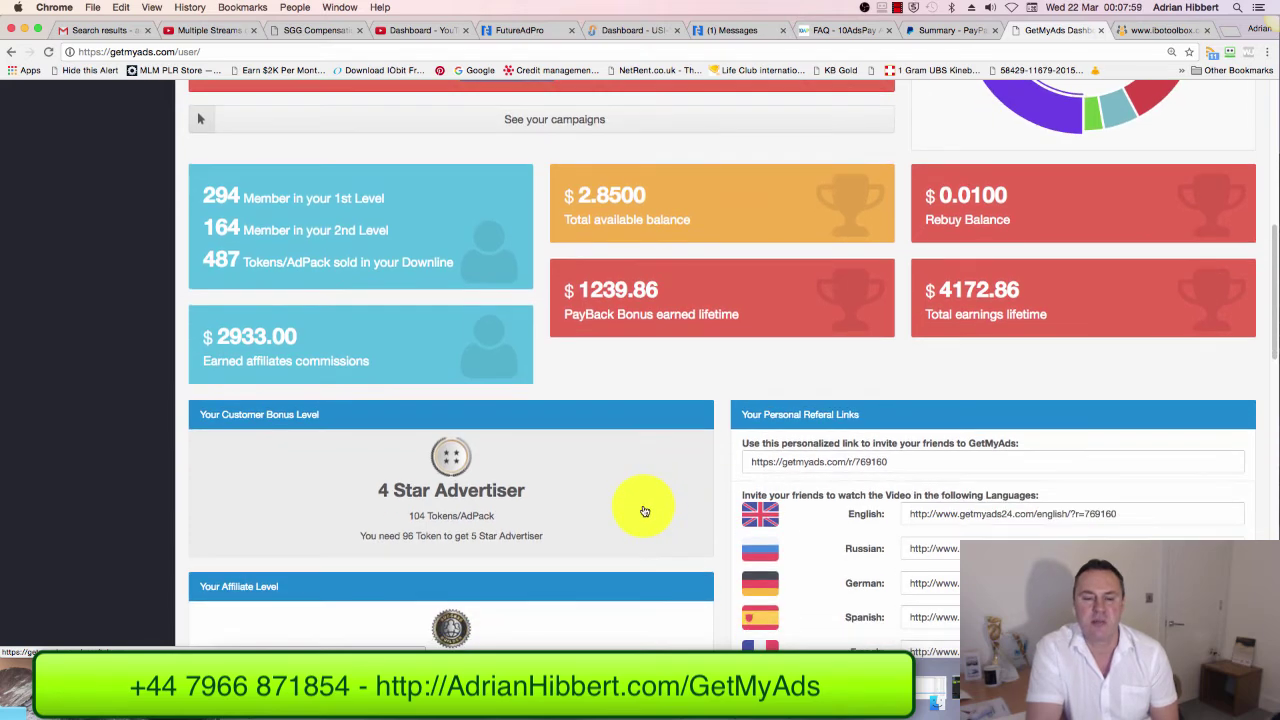
scroll(644, 511, down, 1)
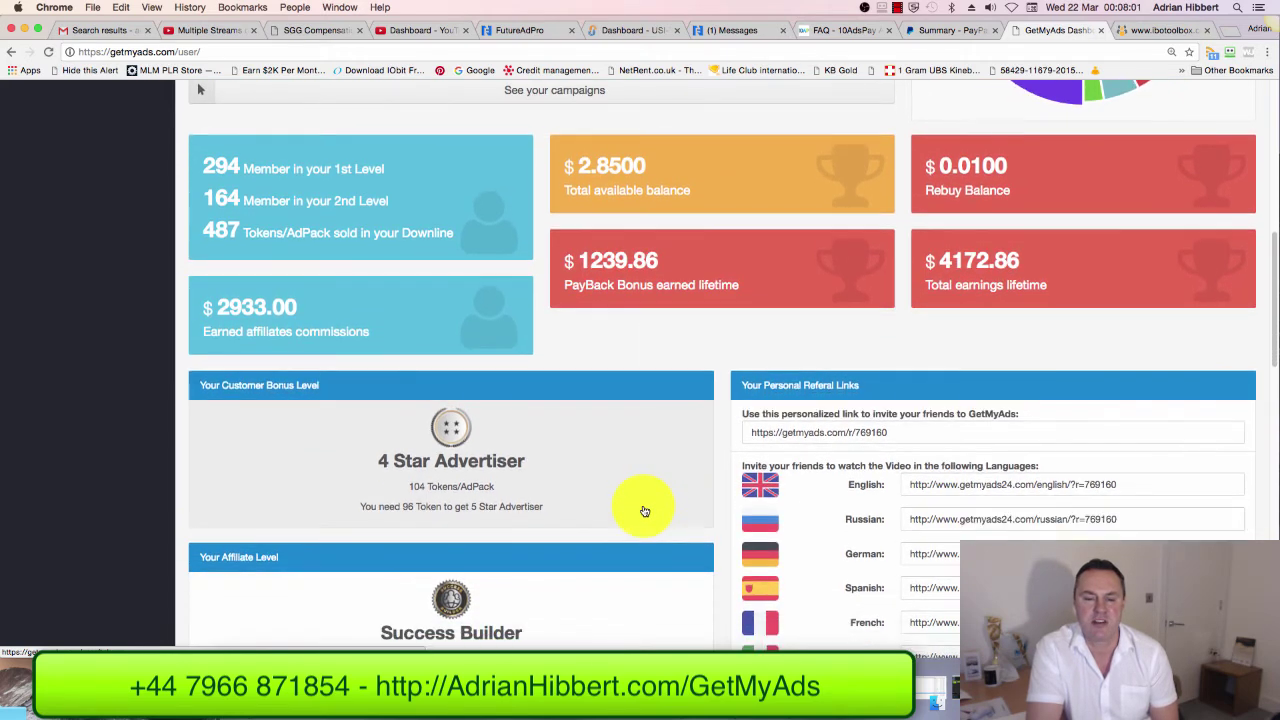
scroll(644, 511, up, 3)
scroll(644, 510, up, 5)
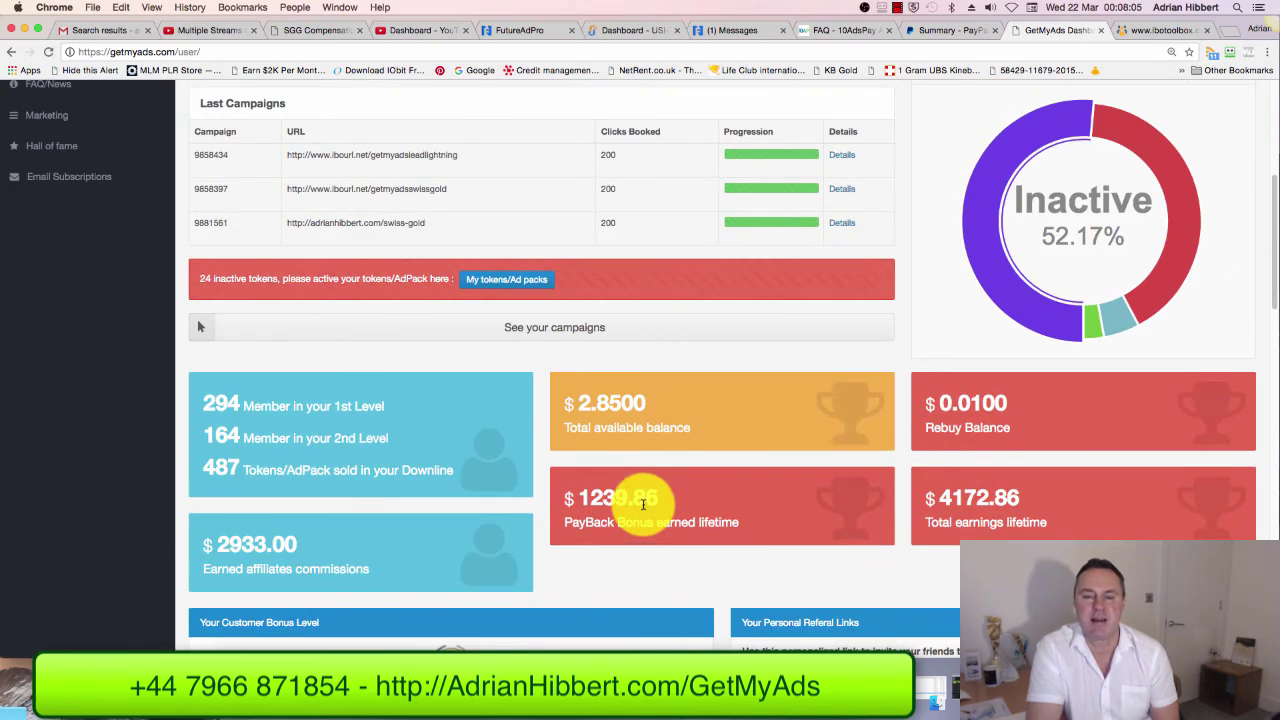
scroll(643, 505, up, 9)
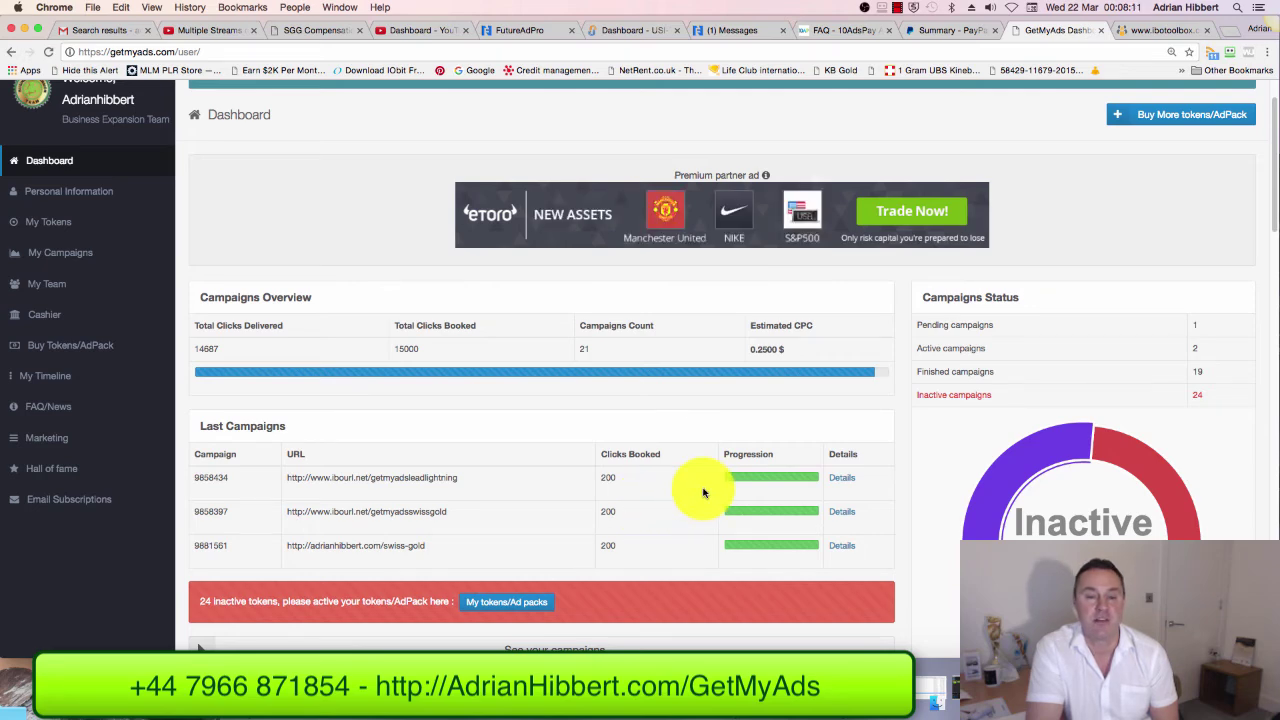
scroll(700, 494, up, 2)
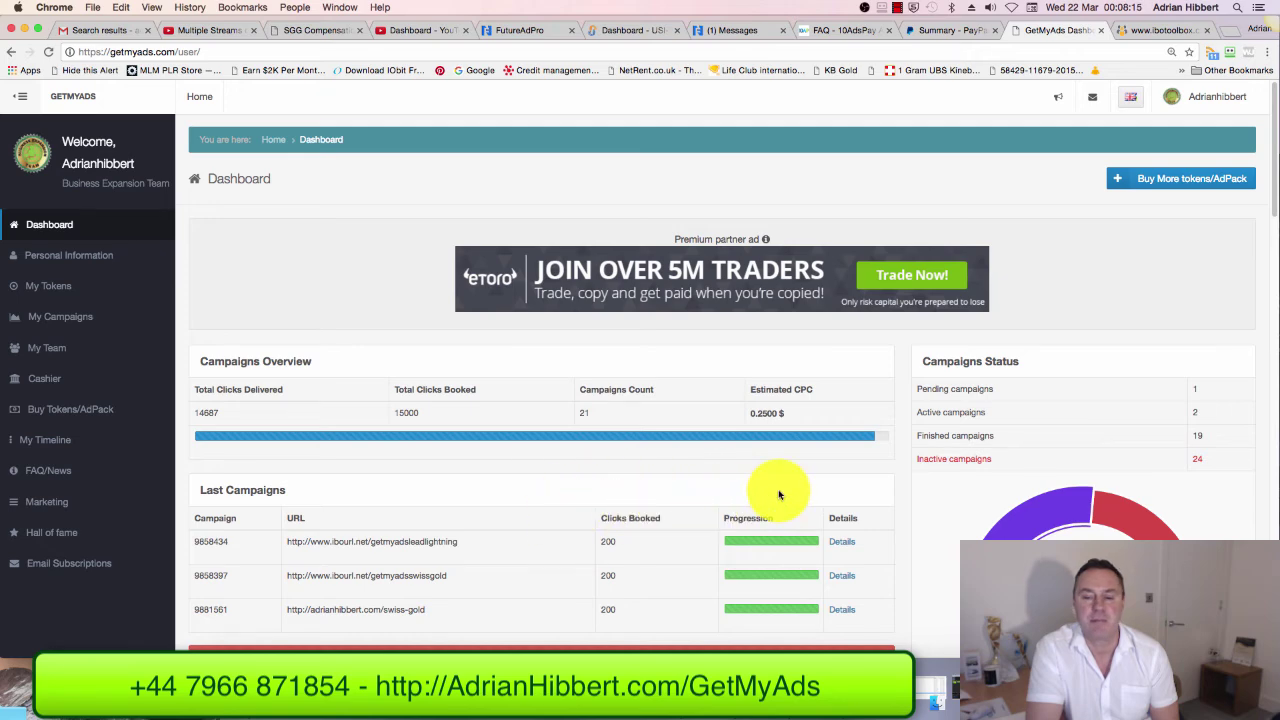
scroll(777, 488, down, 5)
scroll(778, 493, down, 4)
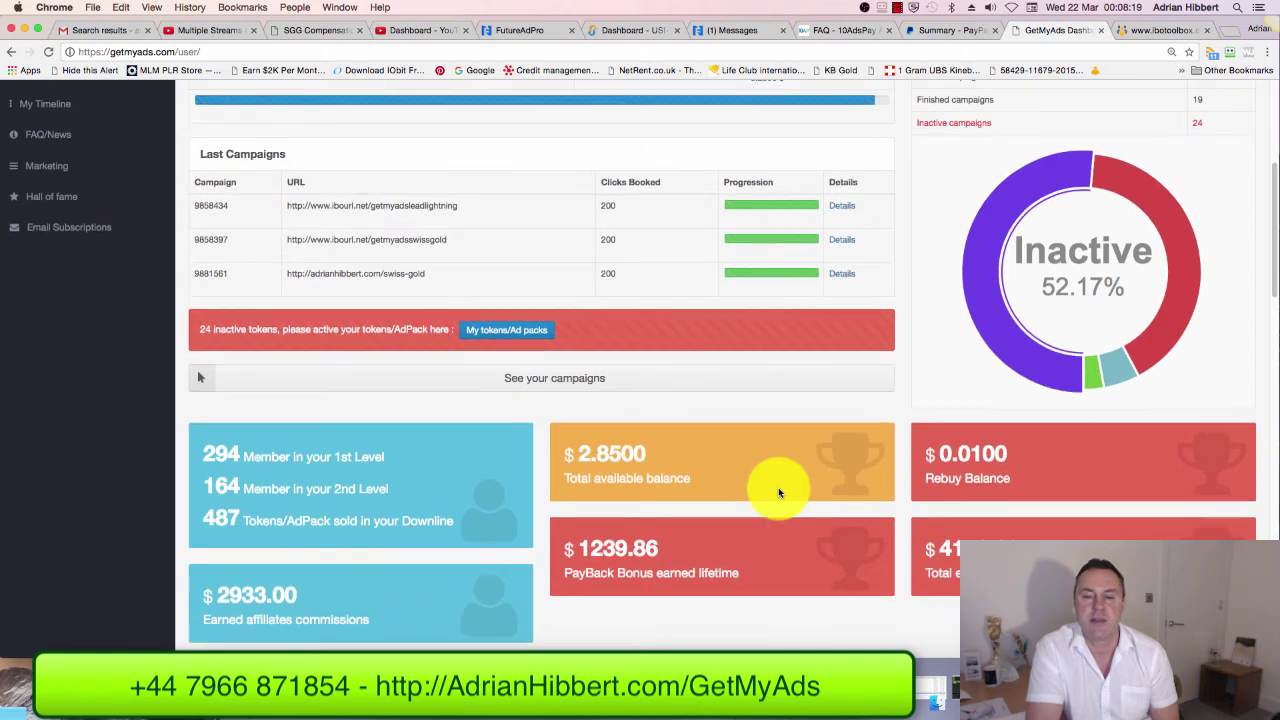
scroll(778, 490, down, 3)
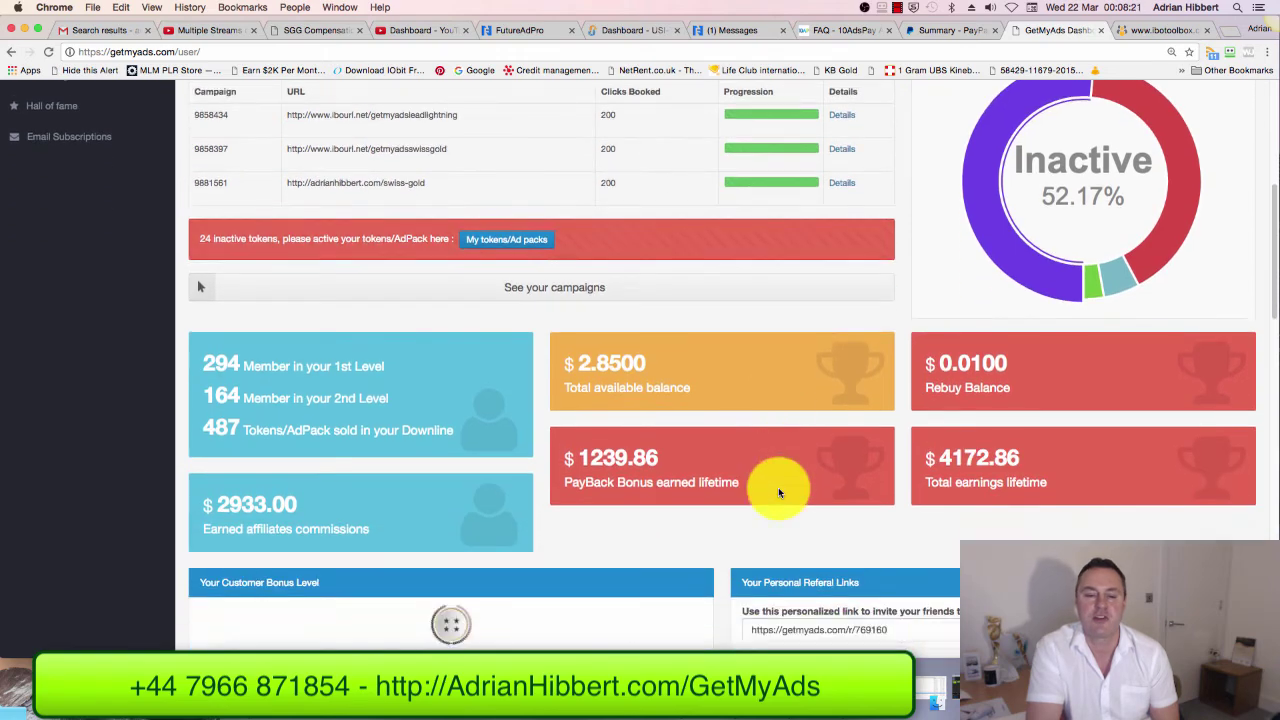